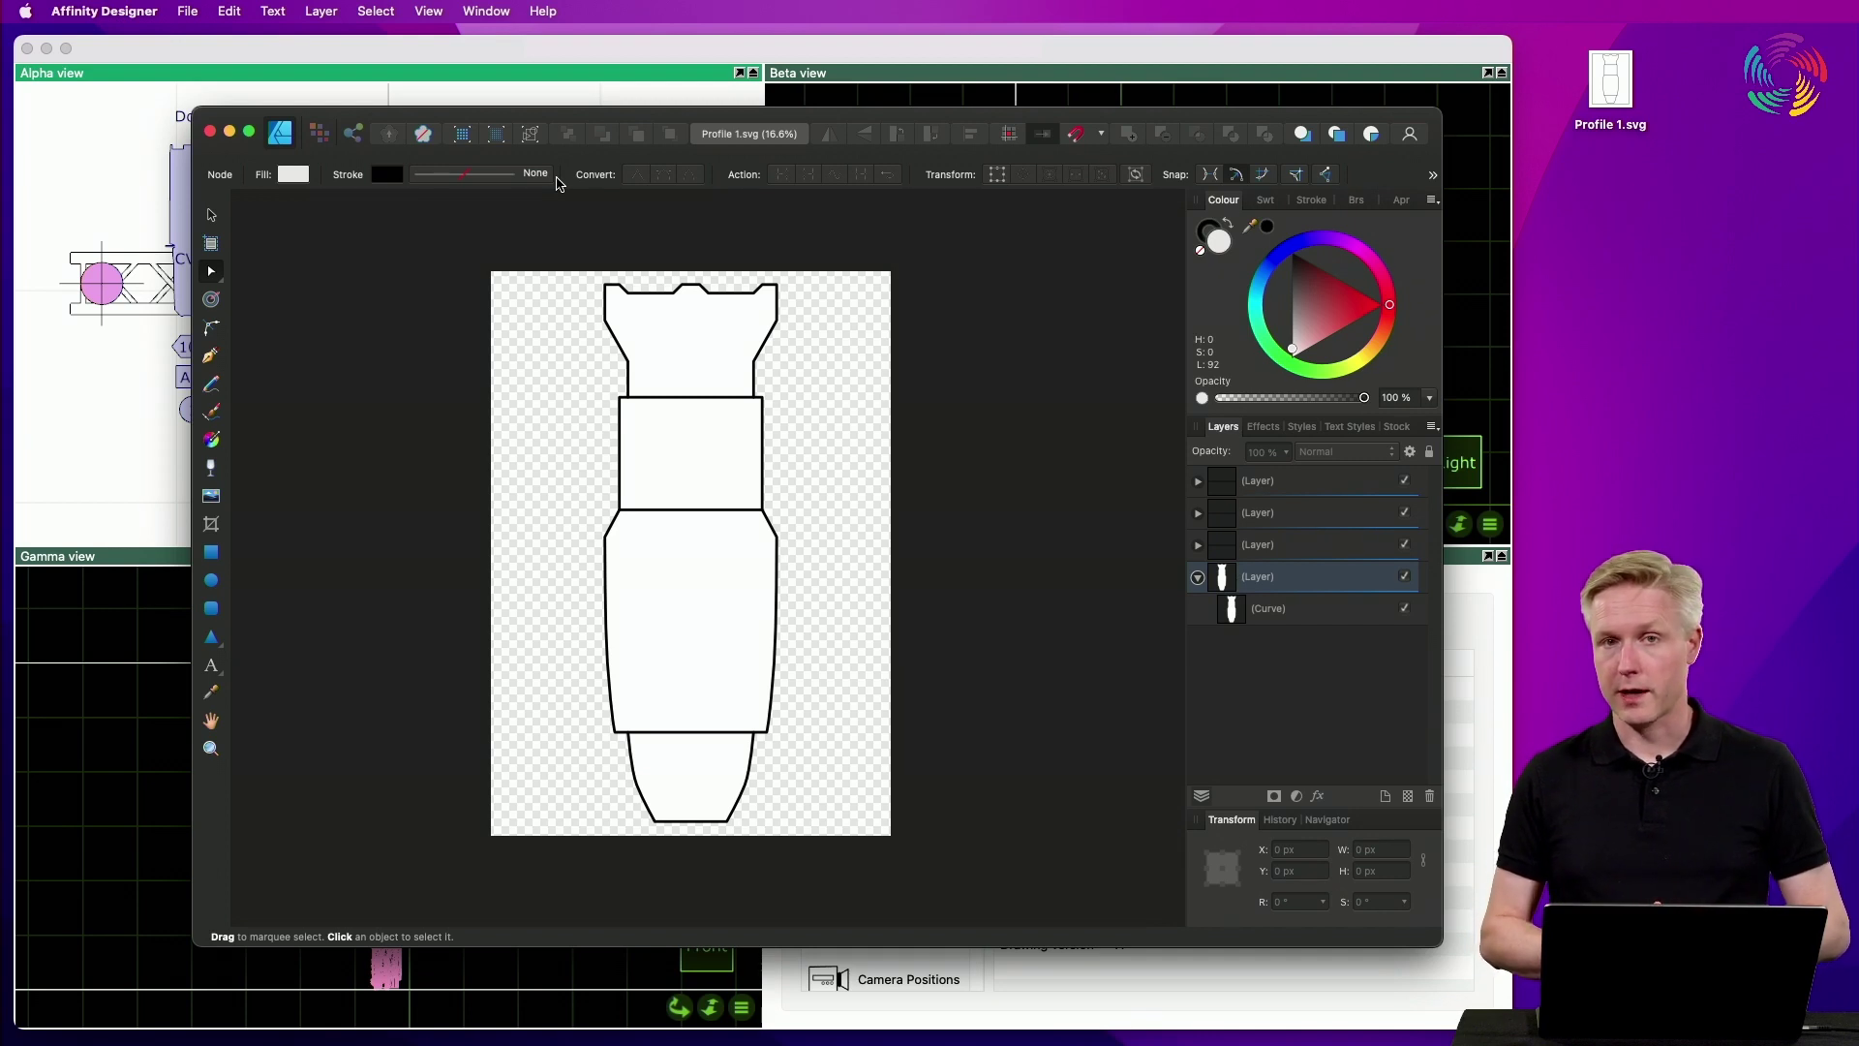
Add Profile 1.svg to the project's Symbols library, keeping the name Profile 1
key(super+Tab)
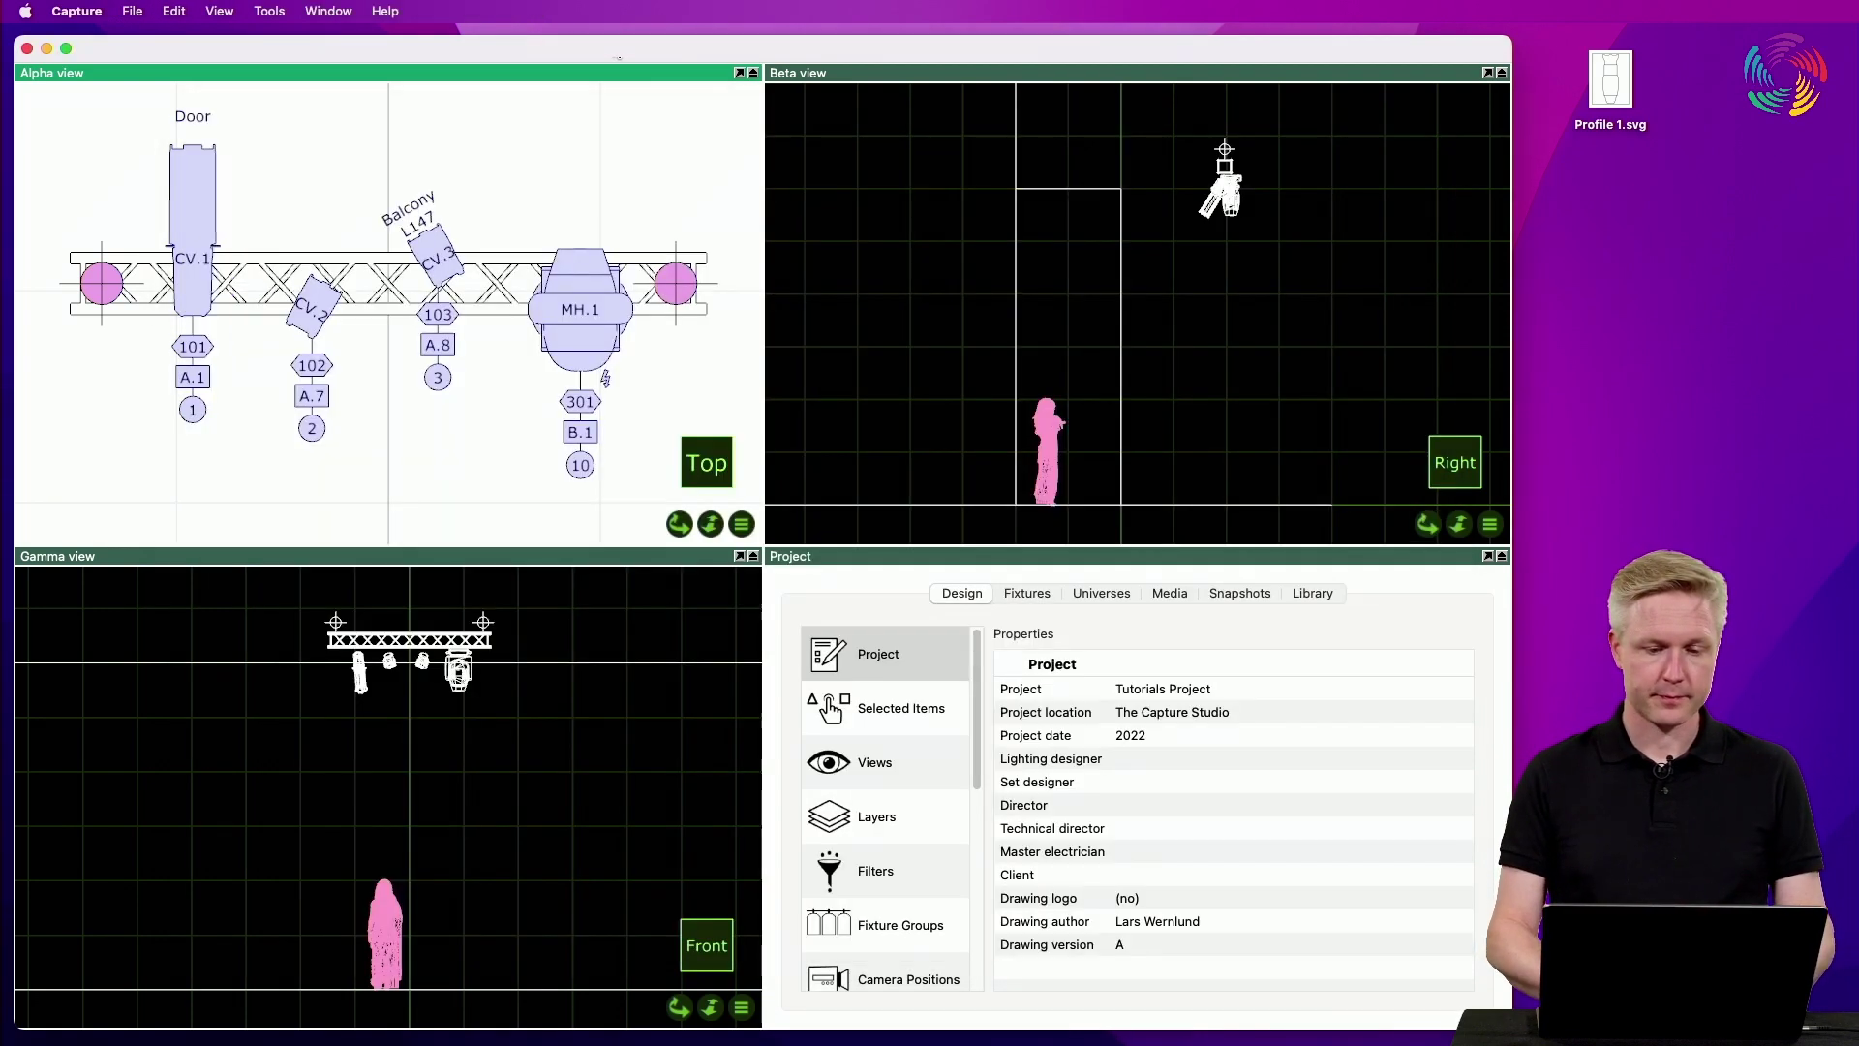
scroll(910, 835, down, 3)
scroll(907, 834, down, 5)
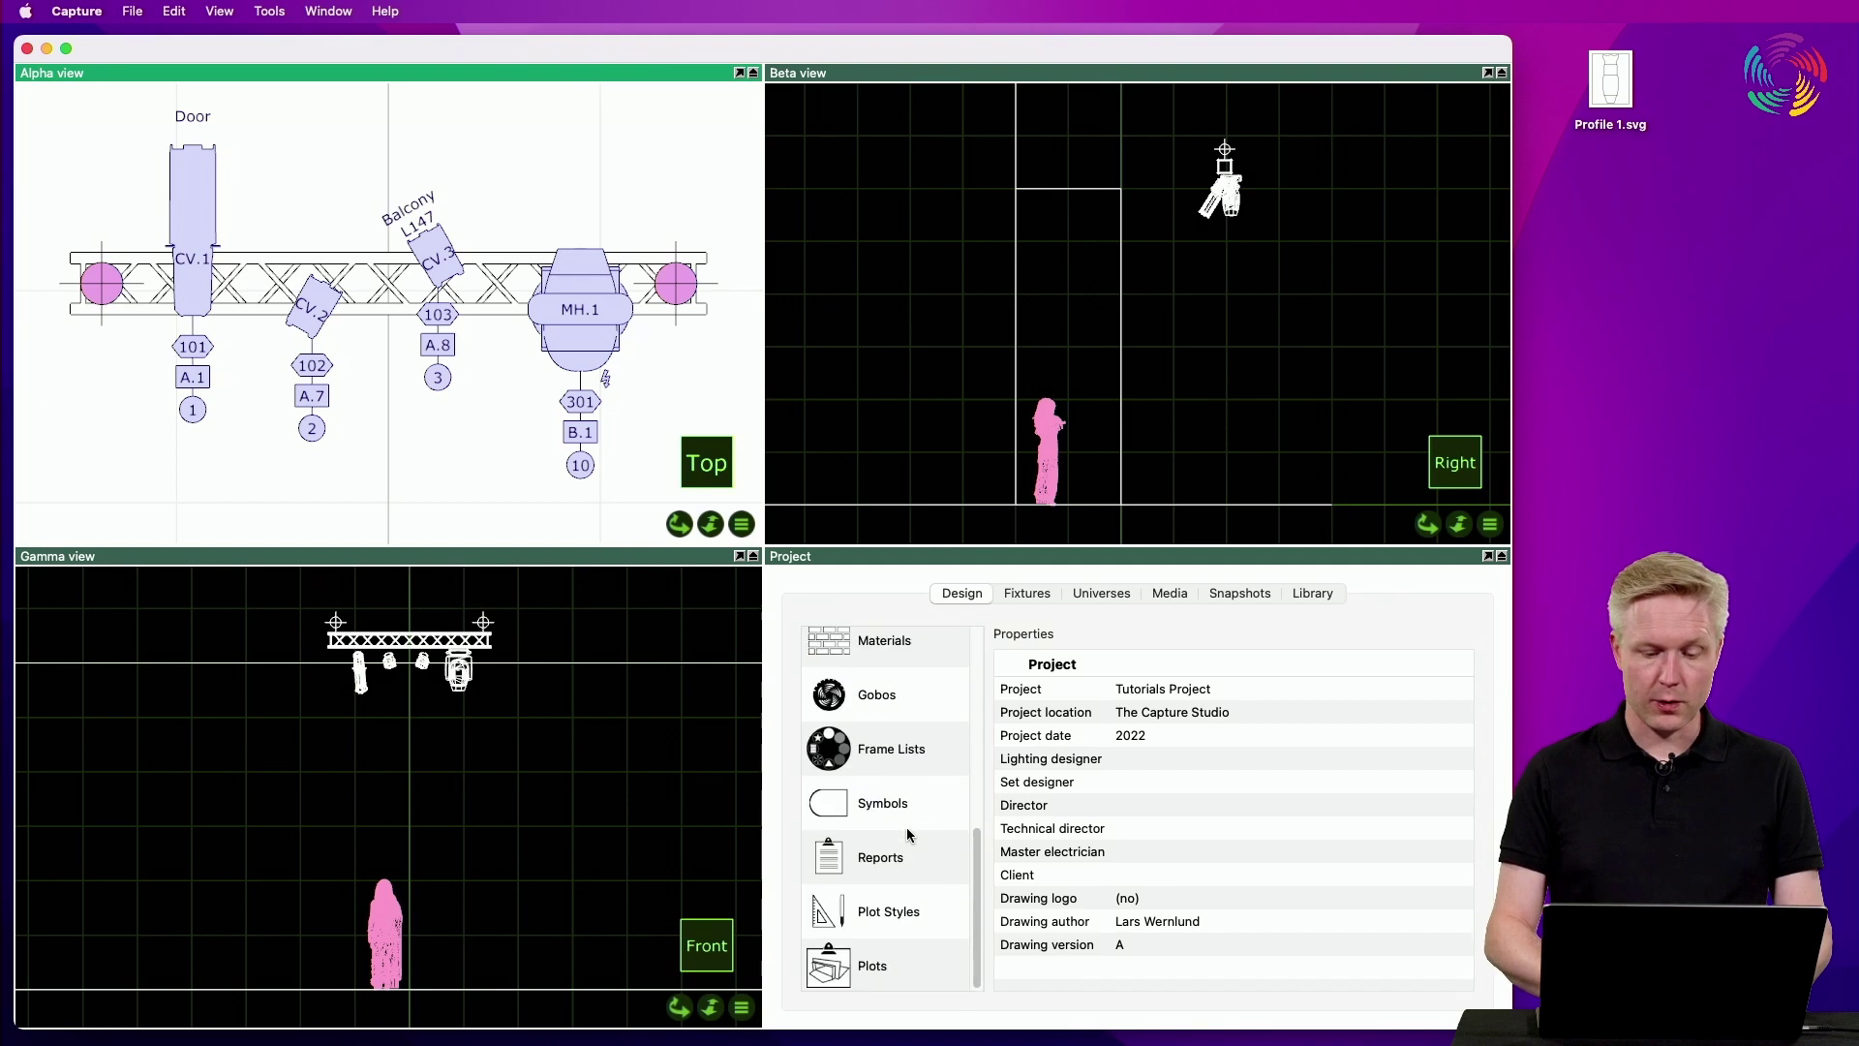
click(905, 816)
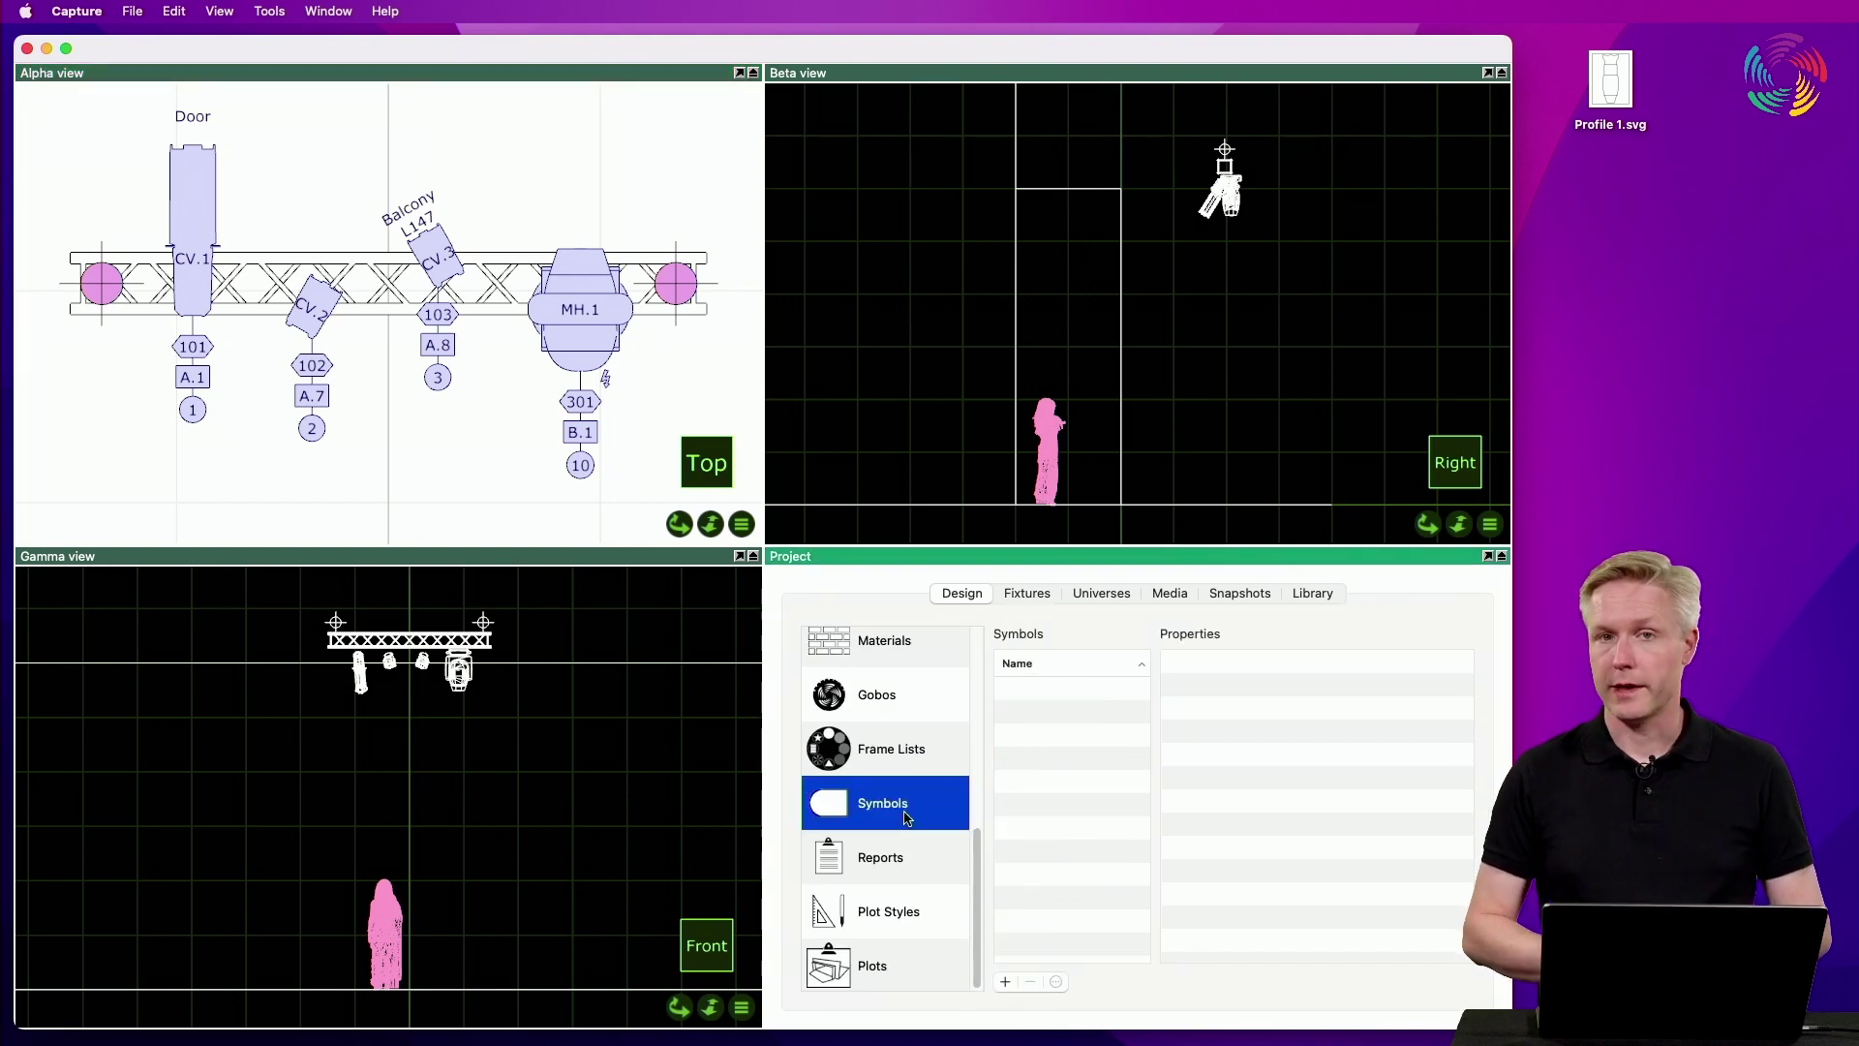
click(1003, 980)
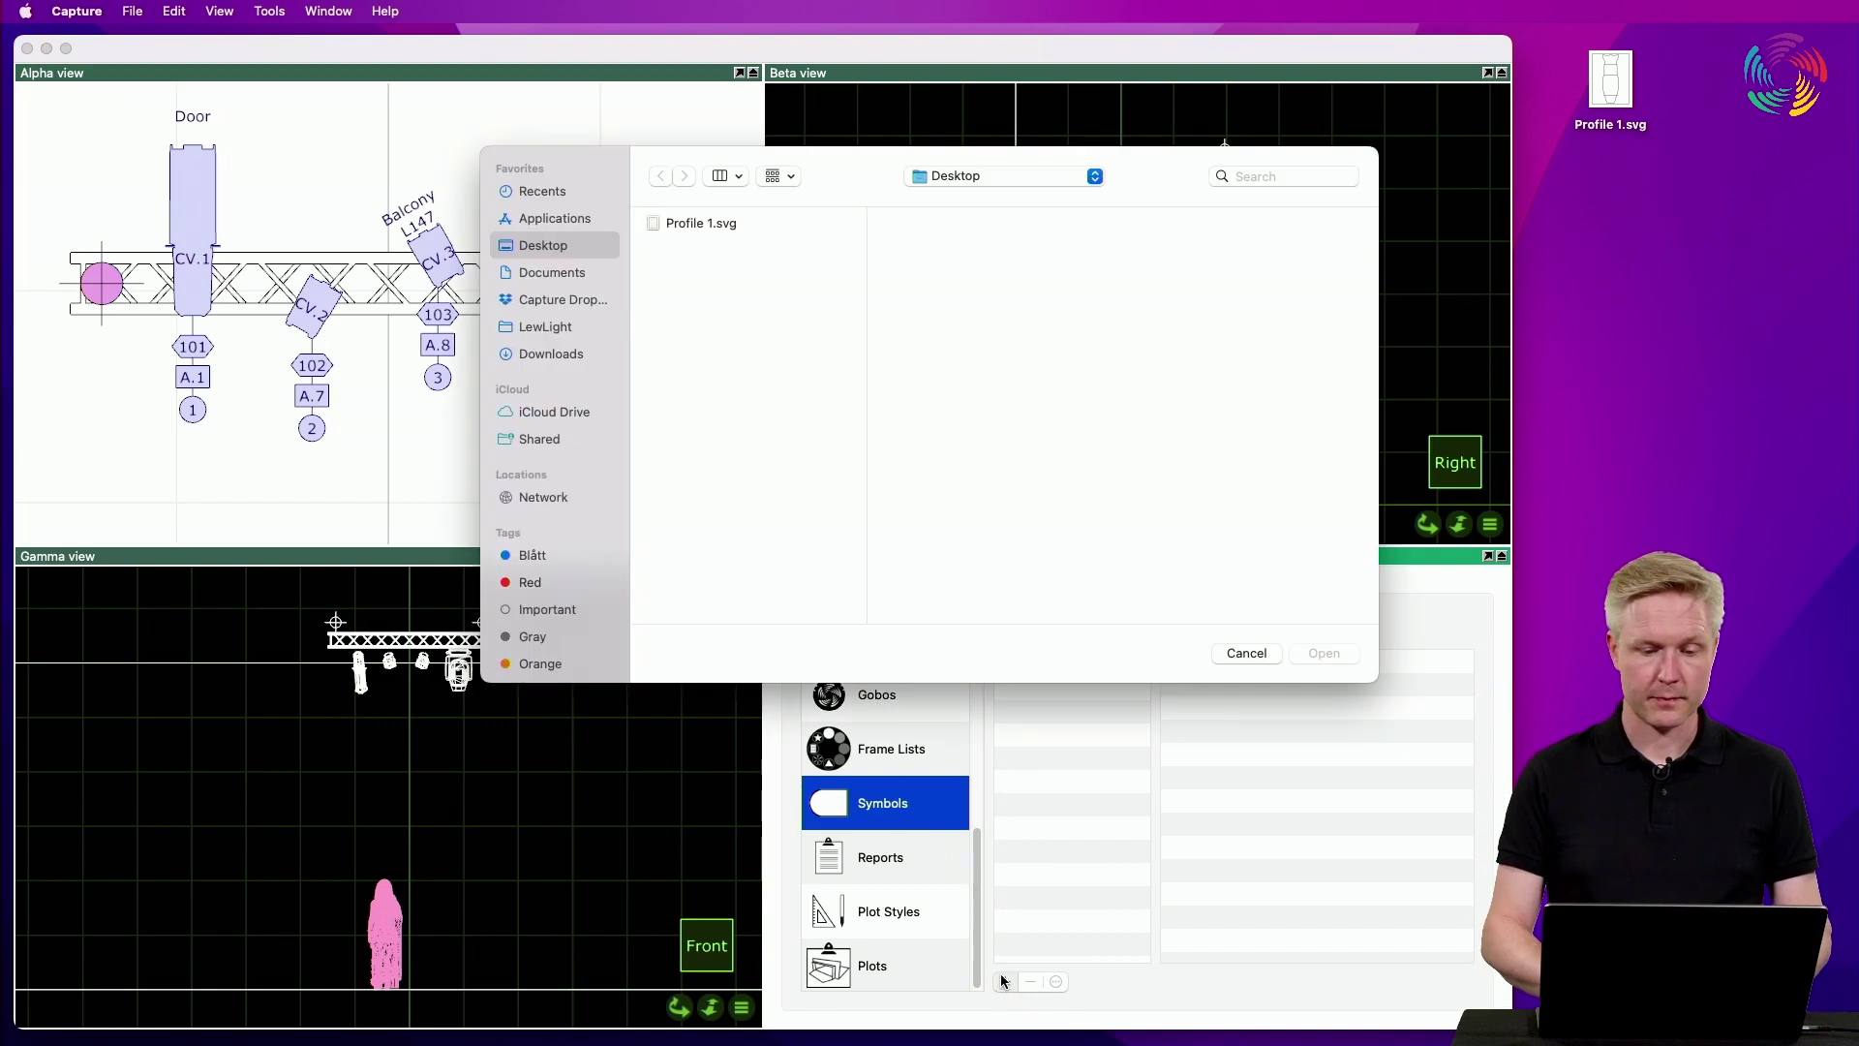
click(741, 227)
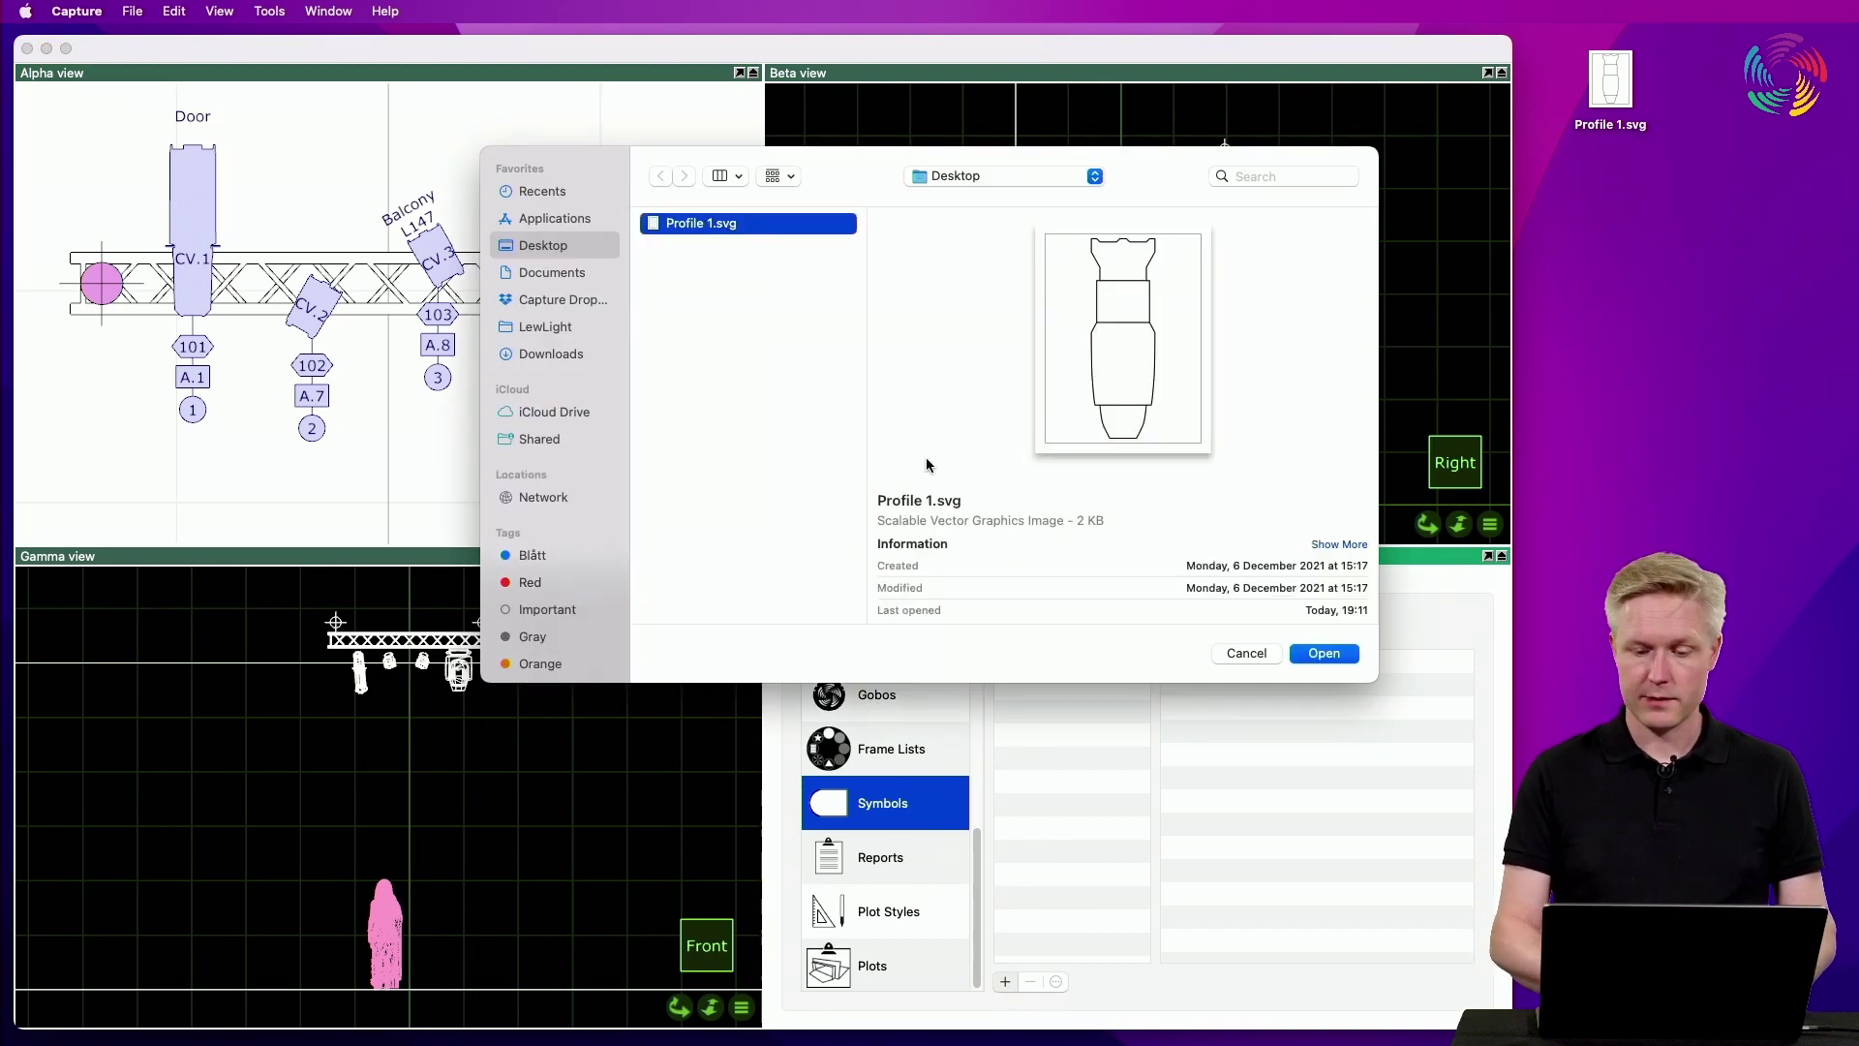
click(1324, 654)
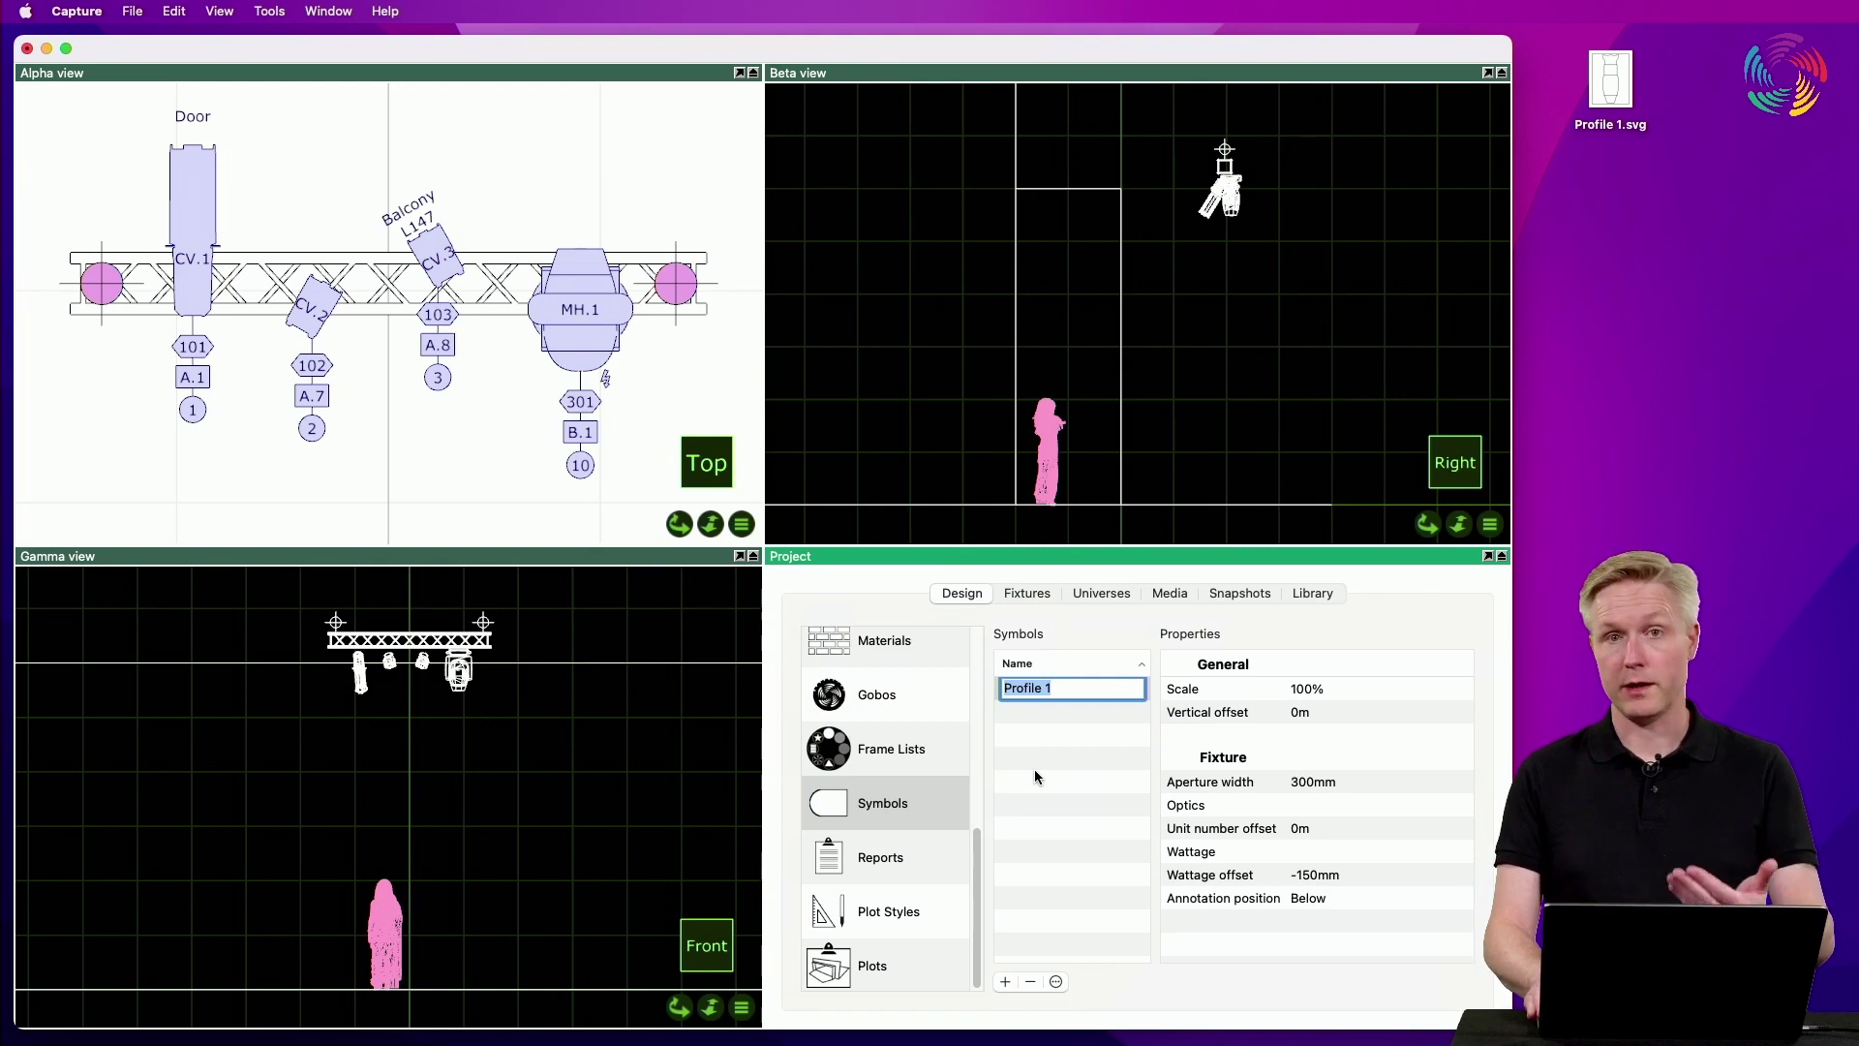
key(Right)
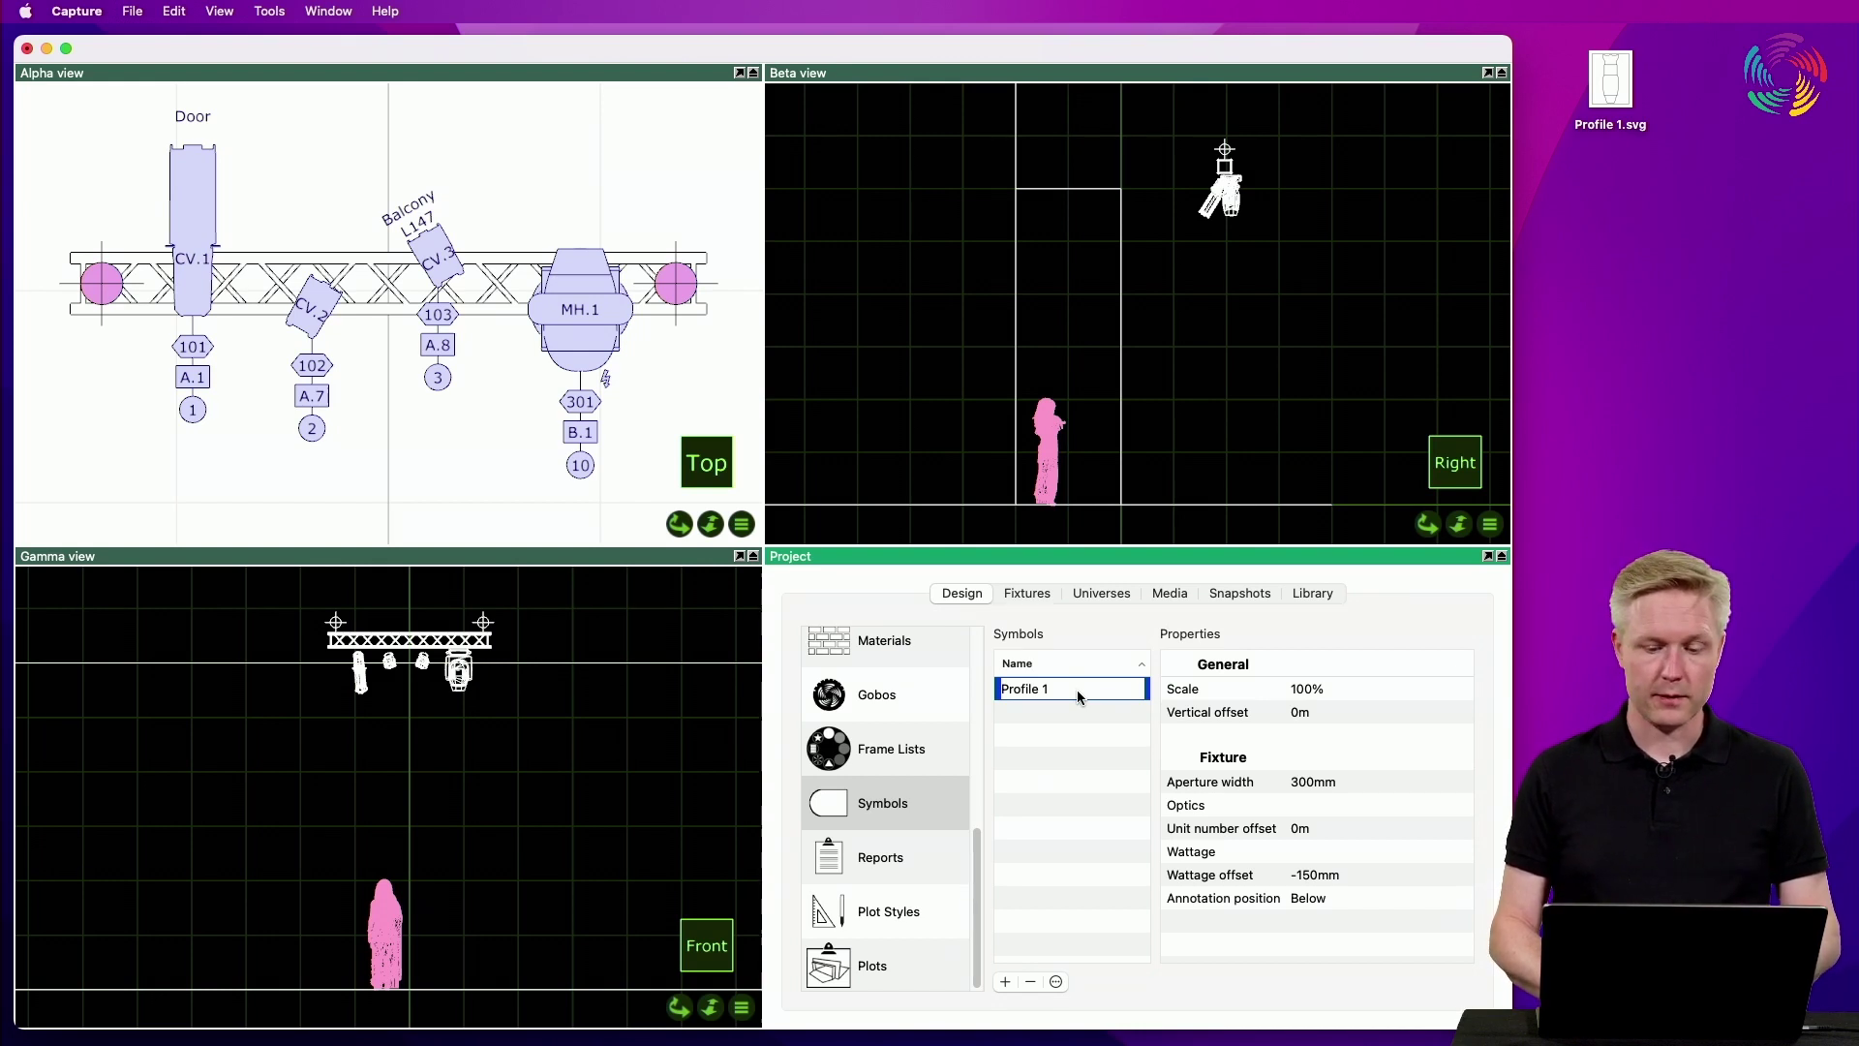
Drop the Profile 1 symbol onto fixture MH.1 in the Alpha view and select its Scale setting
drag(1077, 689, 606, 308)
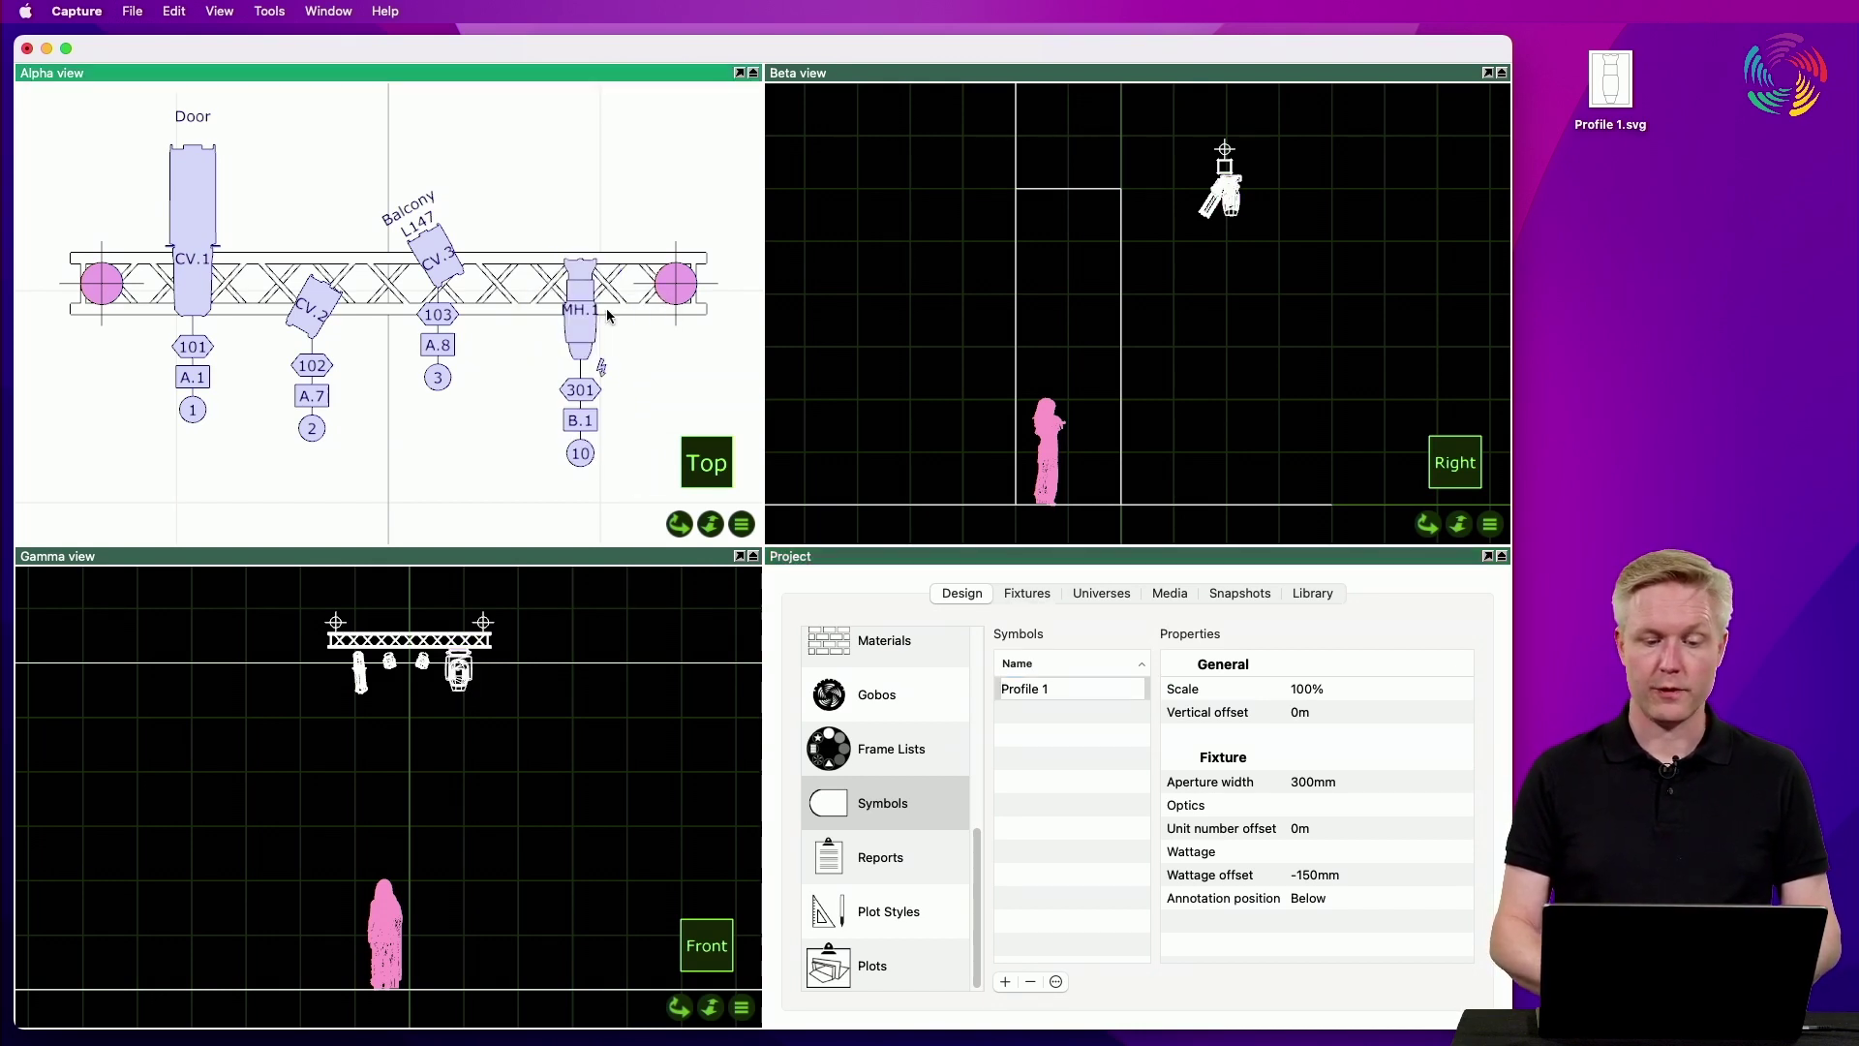
scroll(573, 328, up, 6)
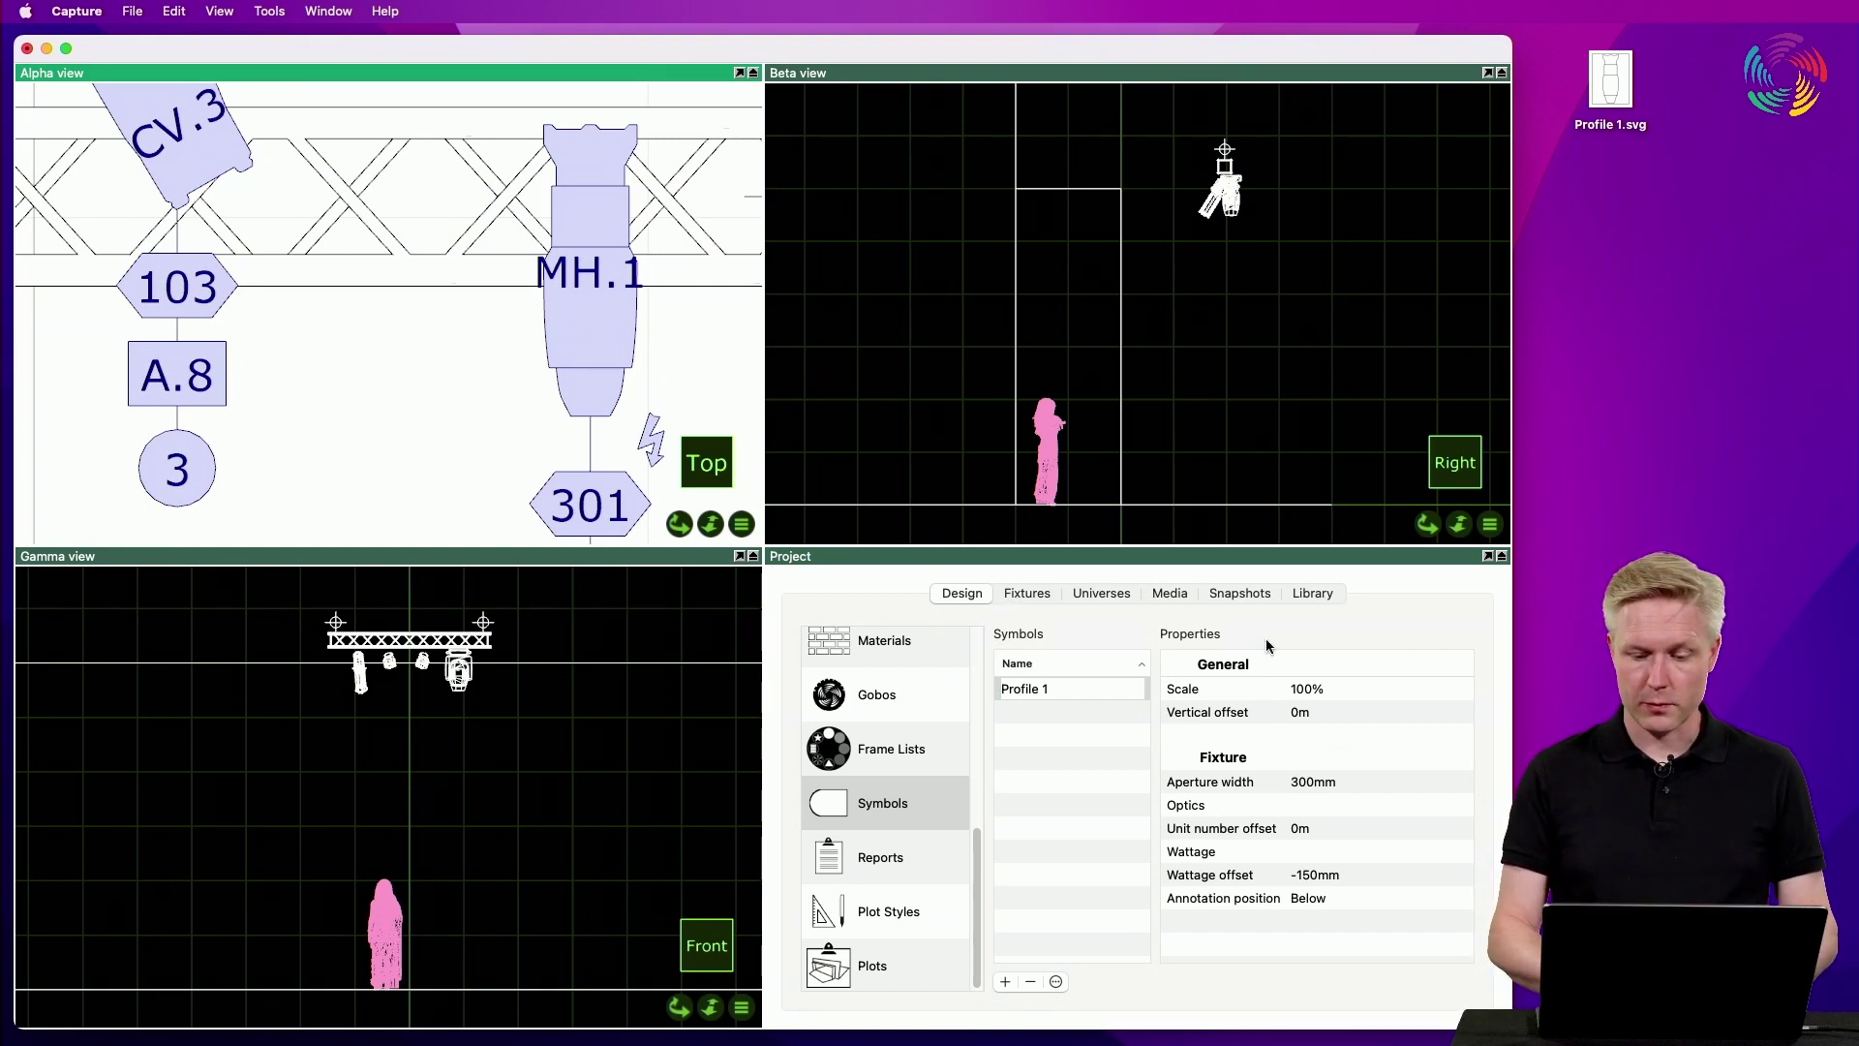
click(1213, 689)
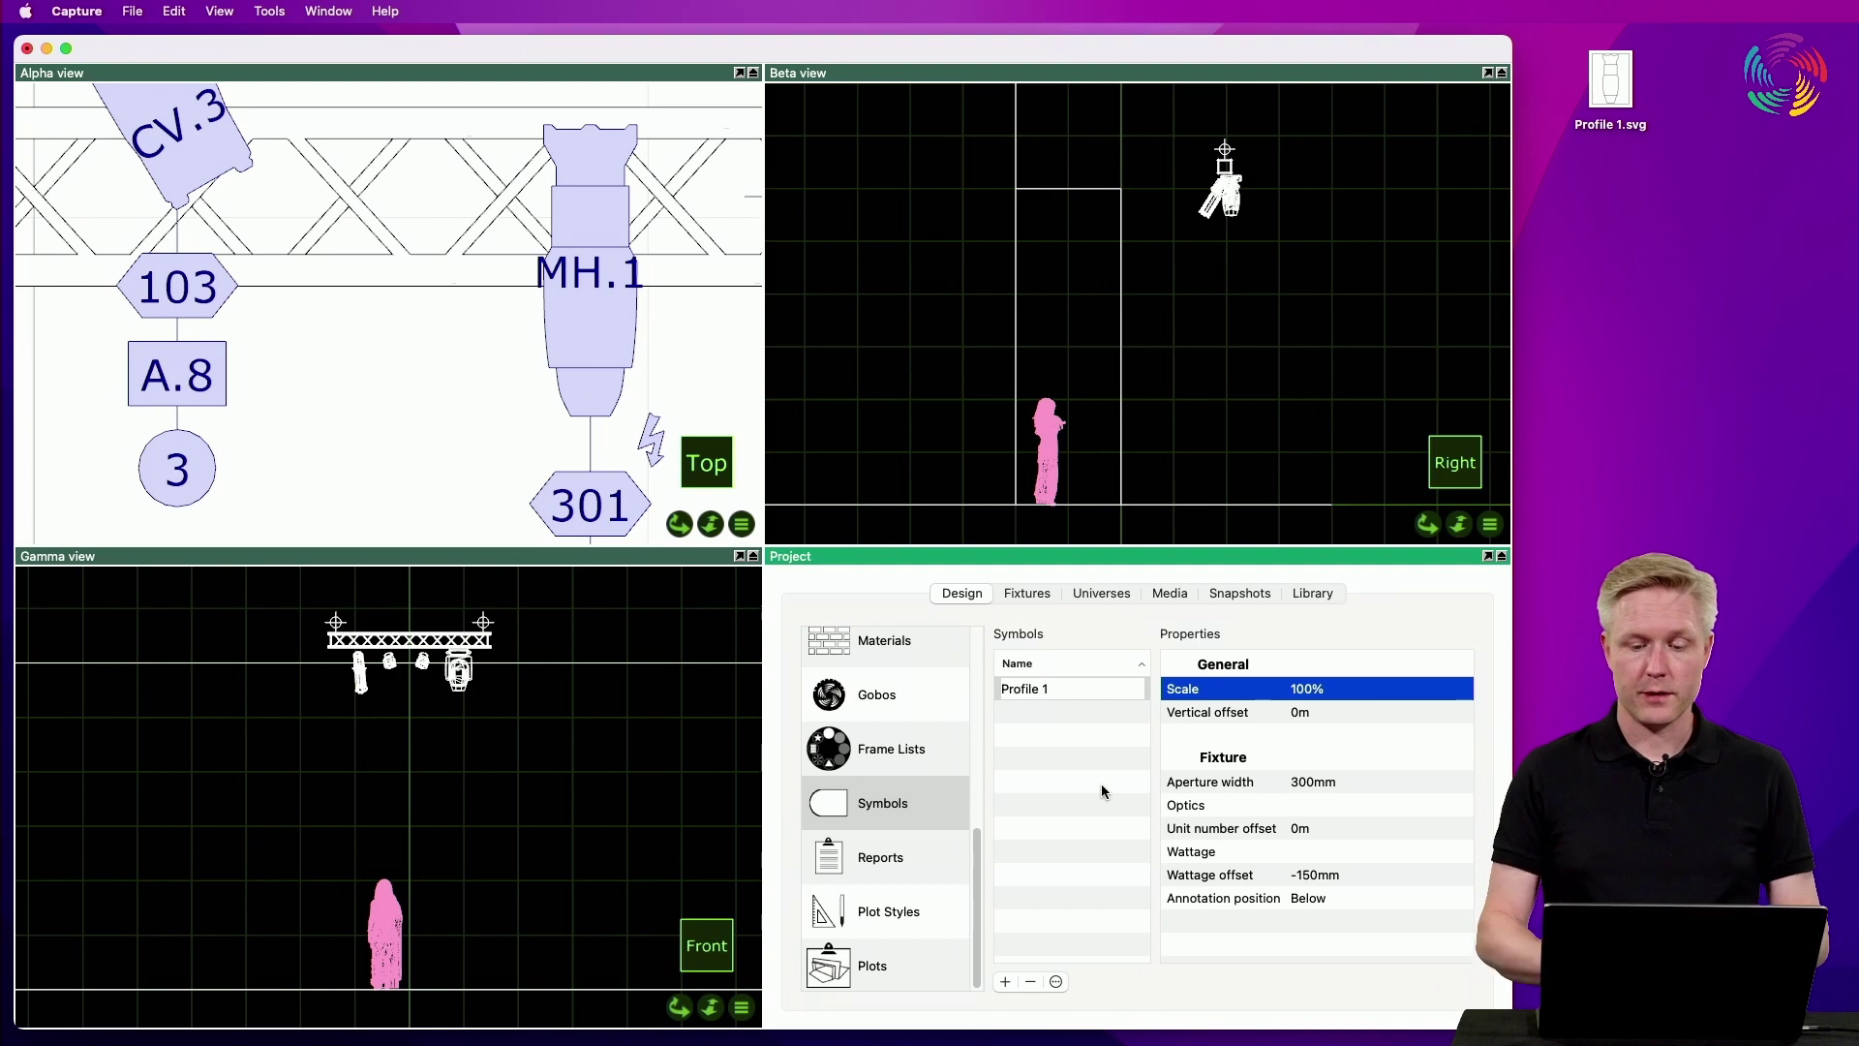
click(1357, 693)
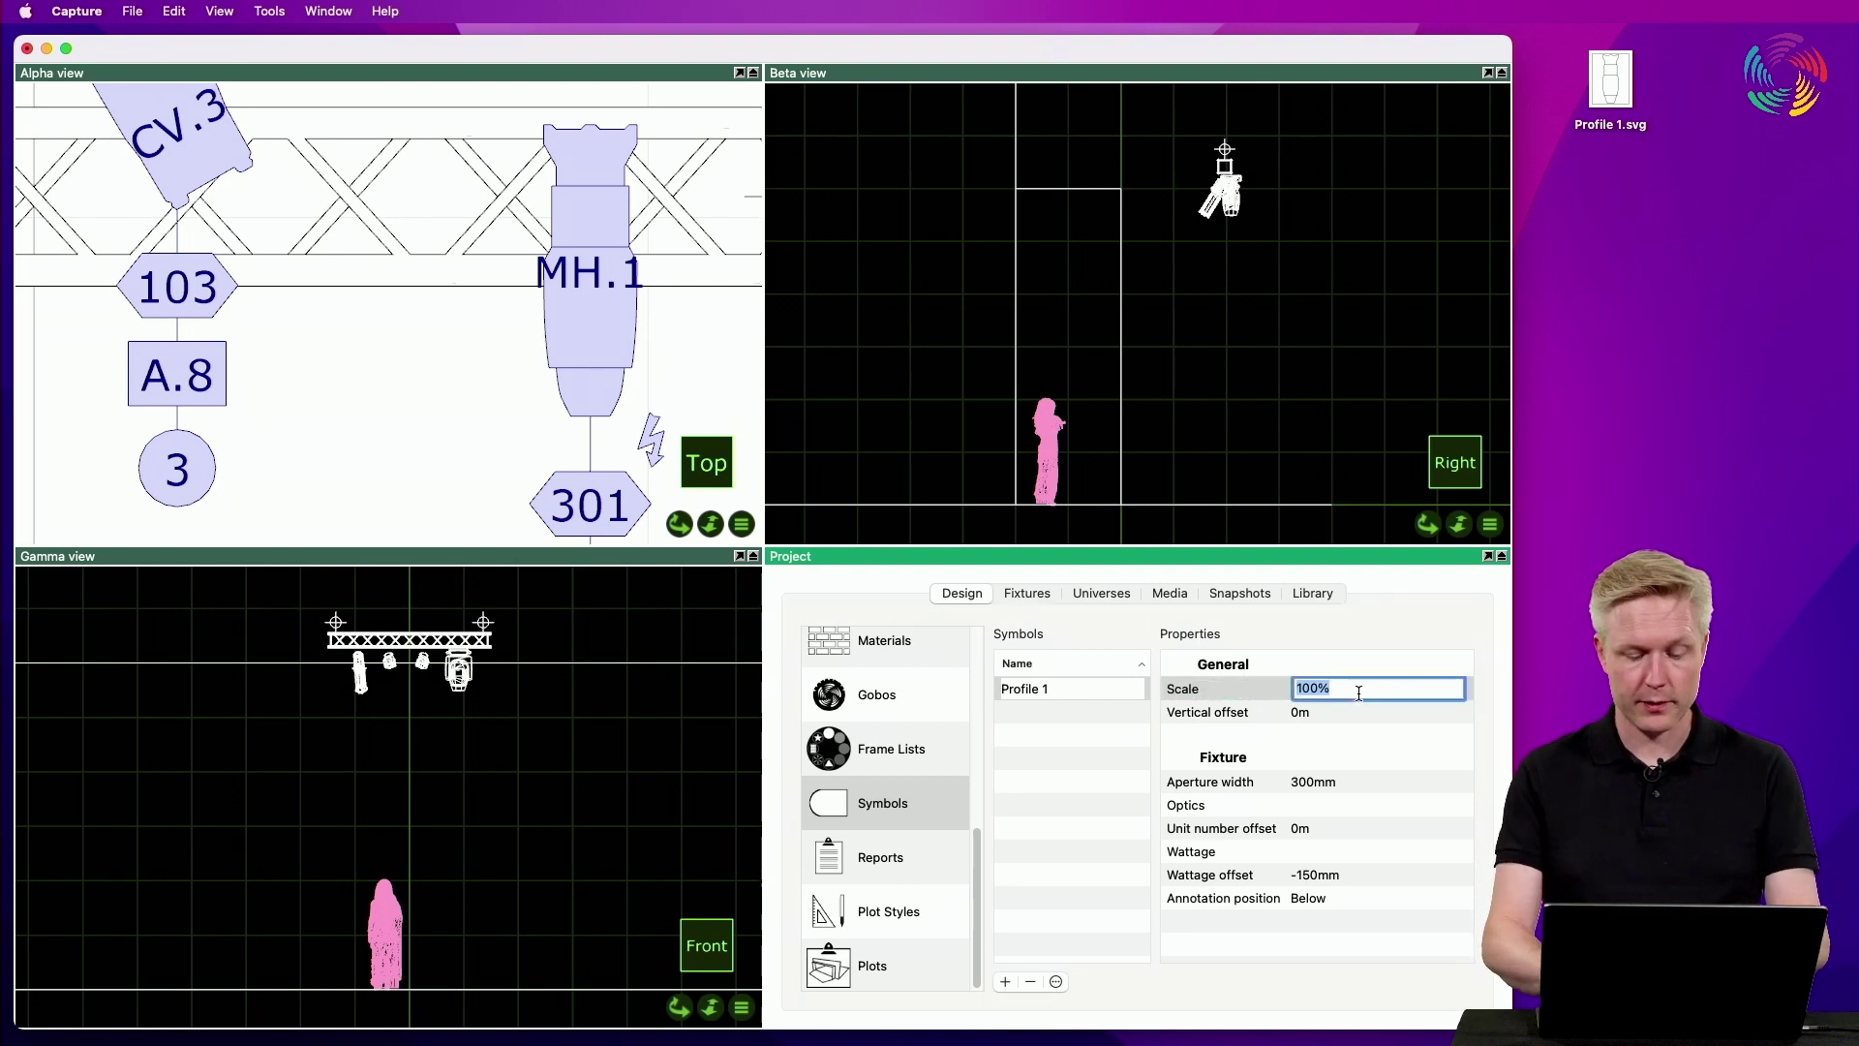
text(150)
key(Return)
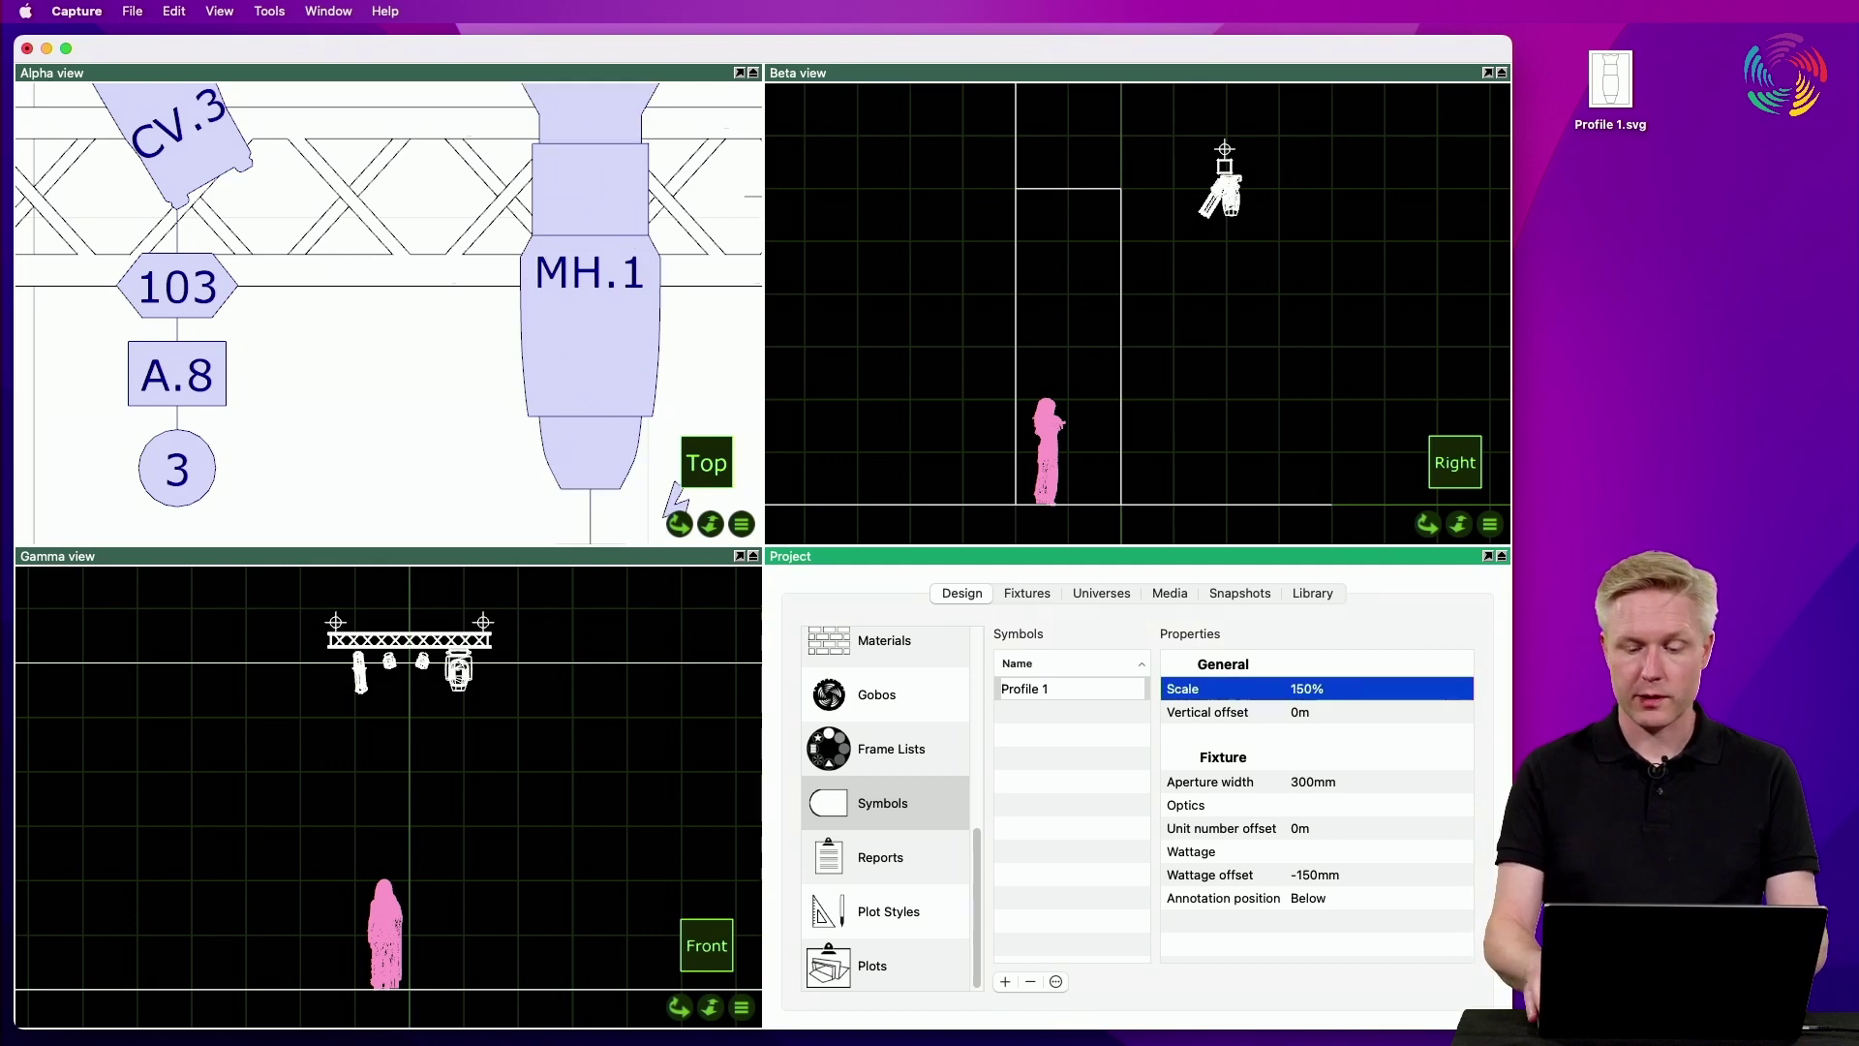
key(Return)
text(80)
key(Return)
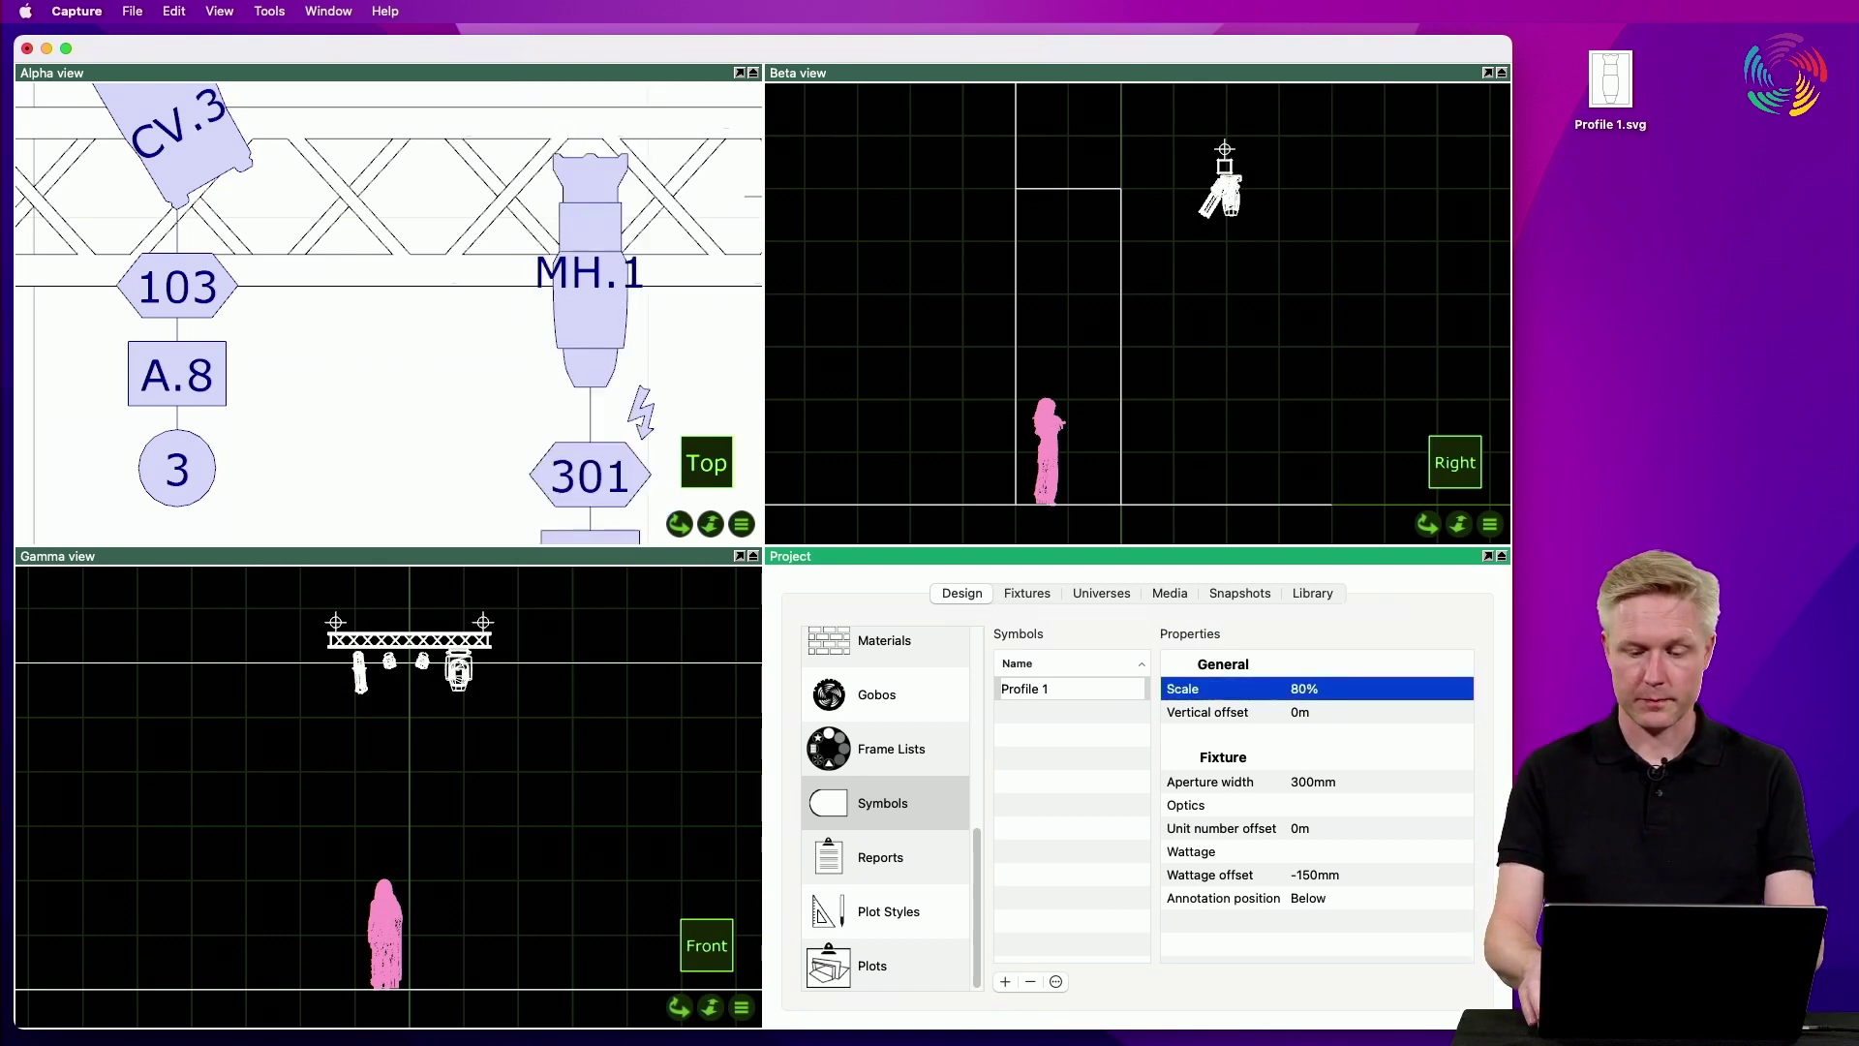
key(Return)
text(100)
key(Return)
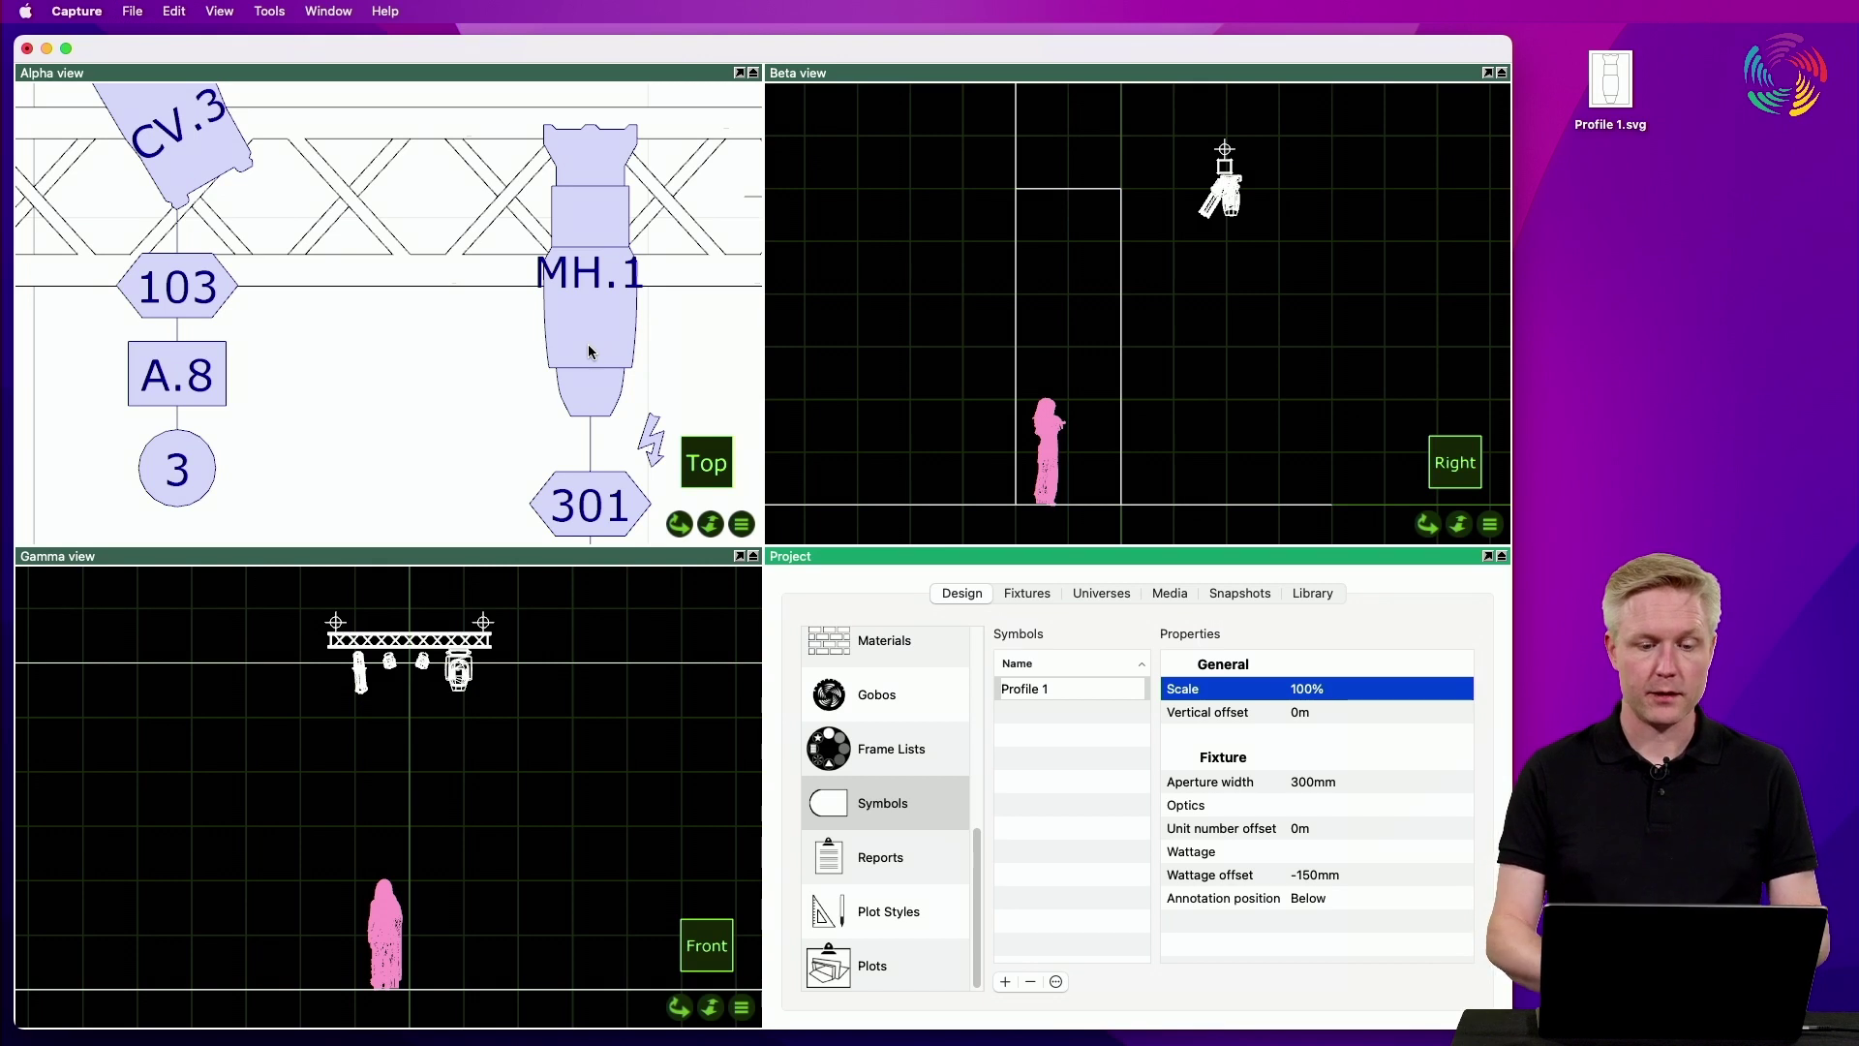
With MH.1 selected, set Profile 1's vertical offset to 5cm (50mm) after trying 0,1 and 50m
click(604, 308)
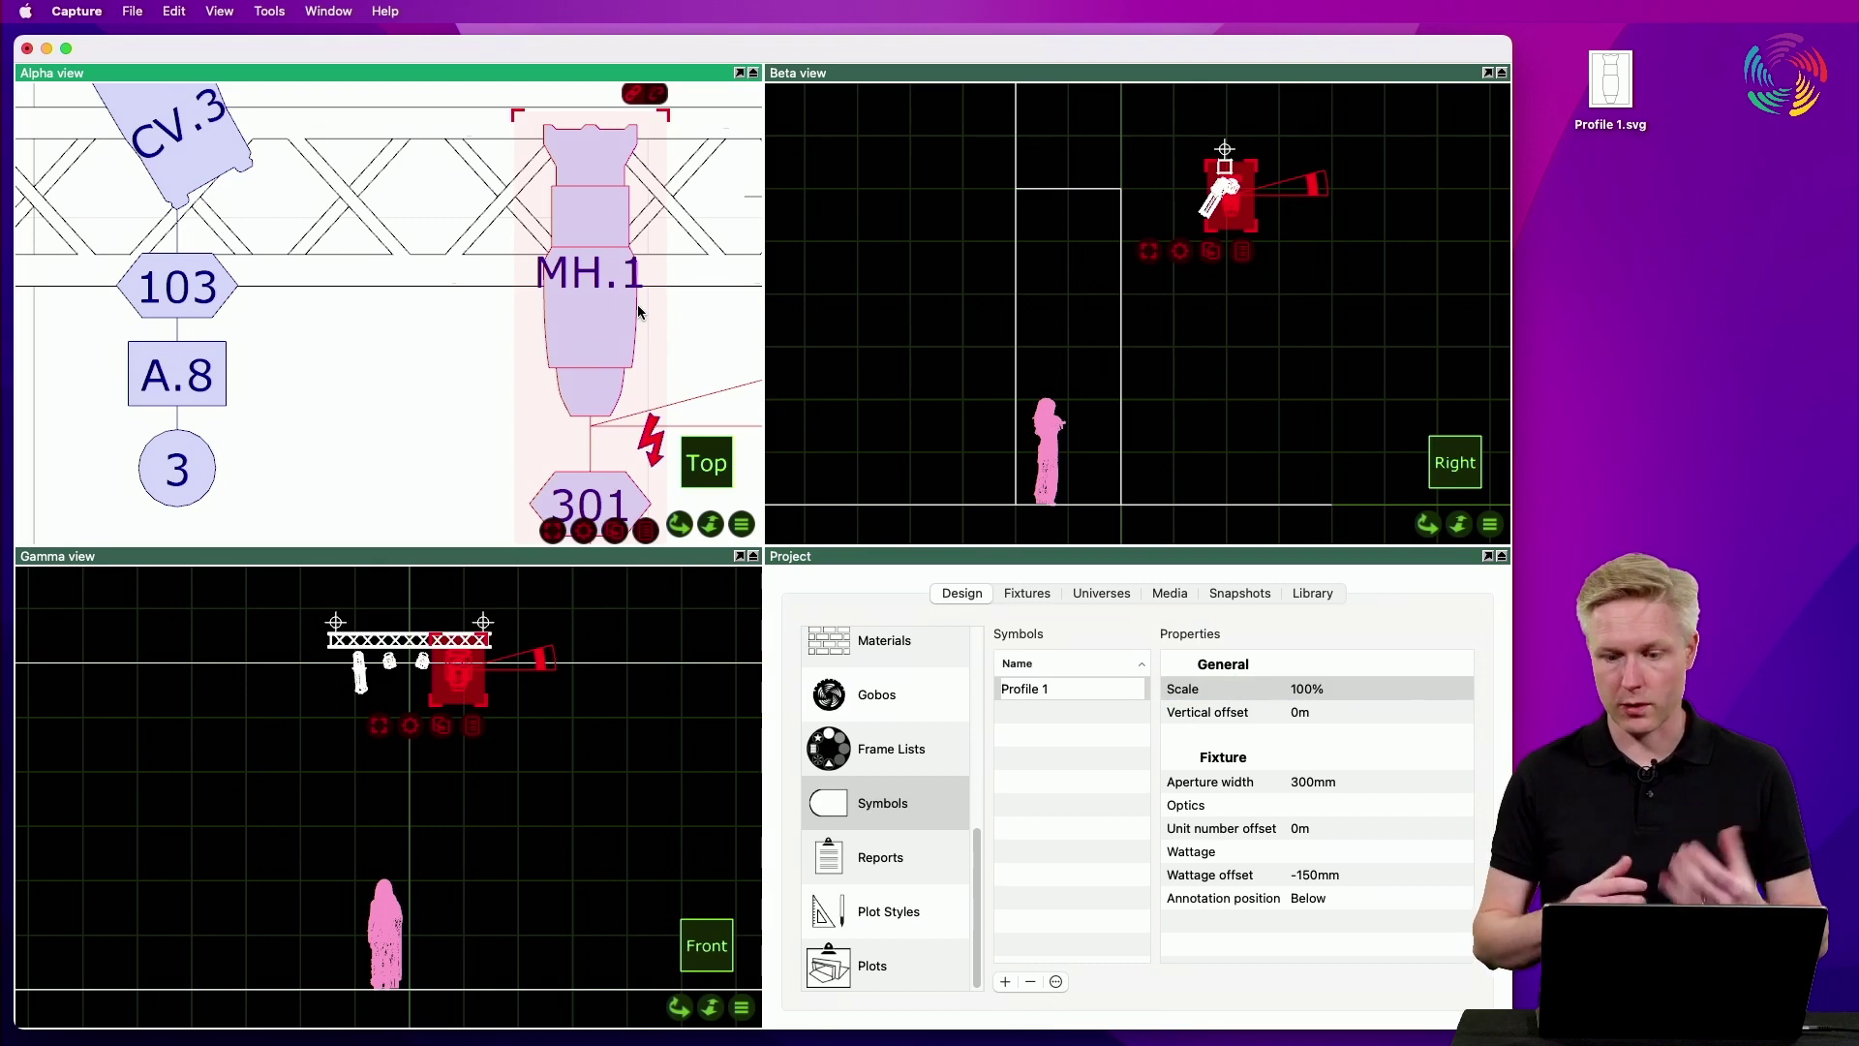
click(1327, 711)
text(0,)
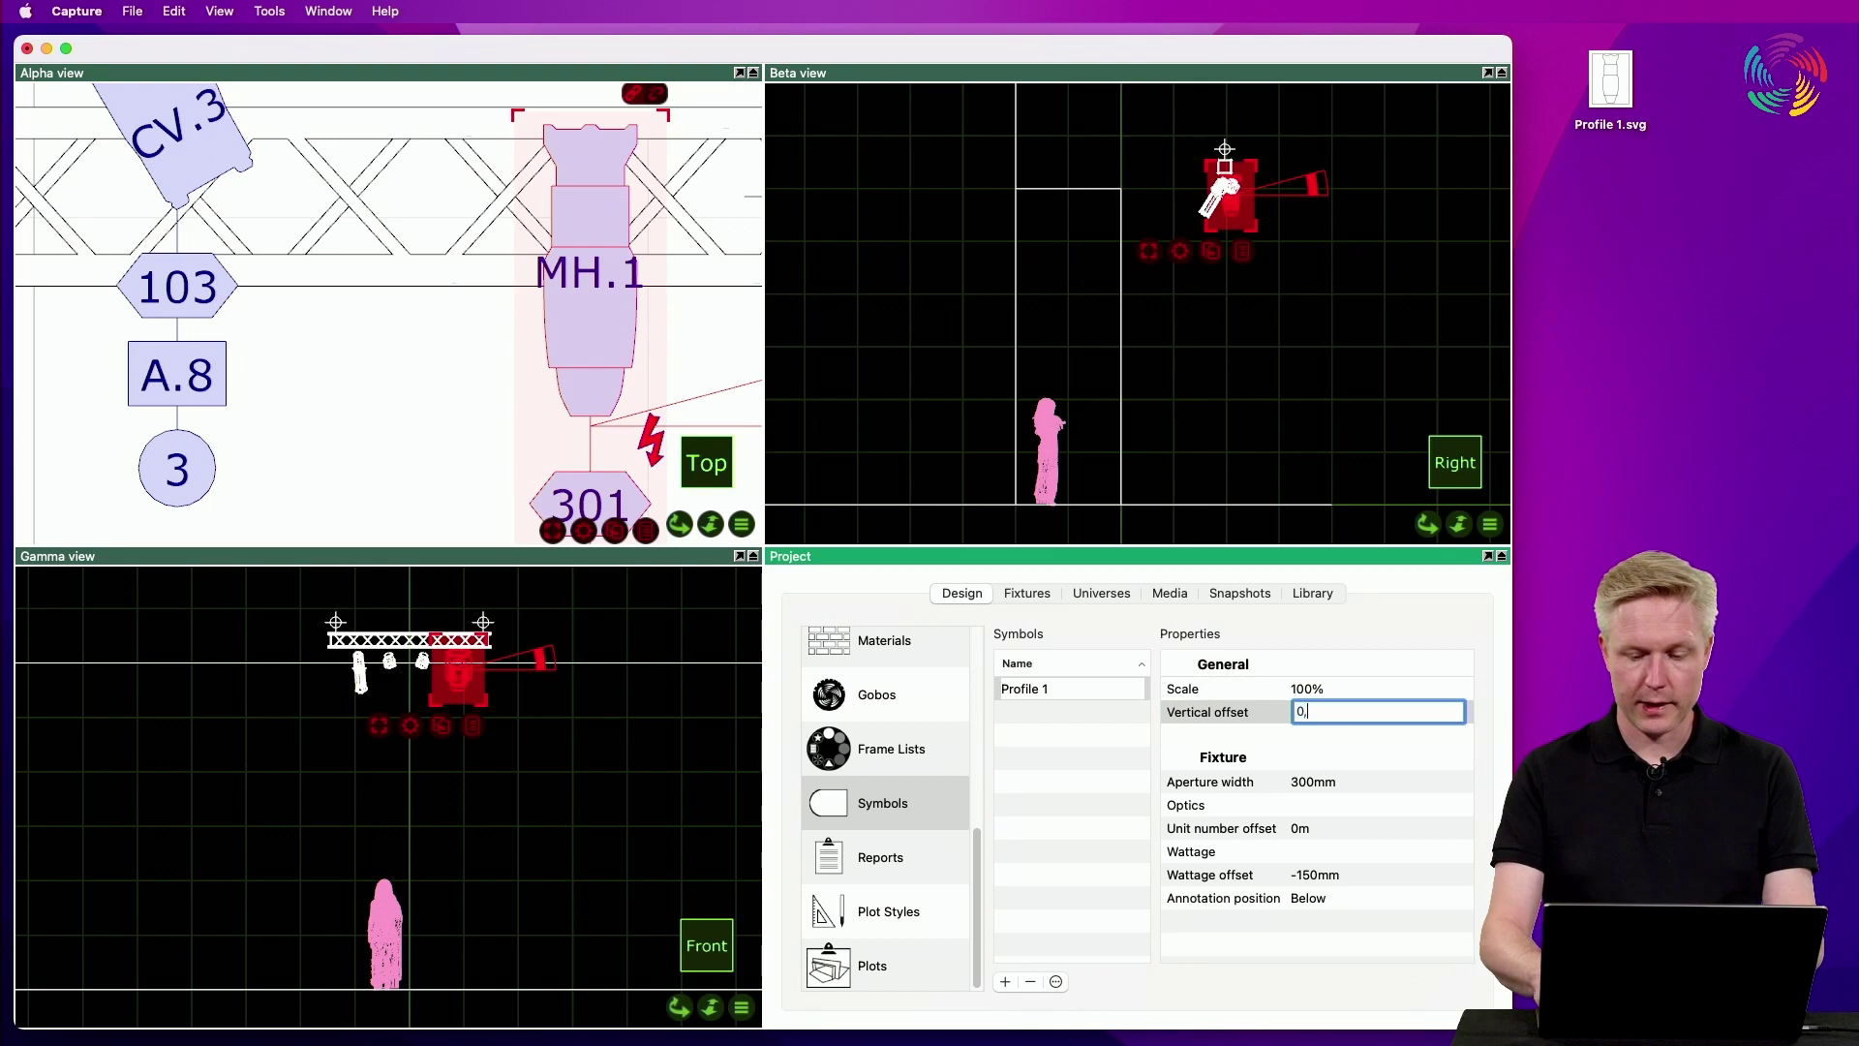
text(1)
key(Return)
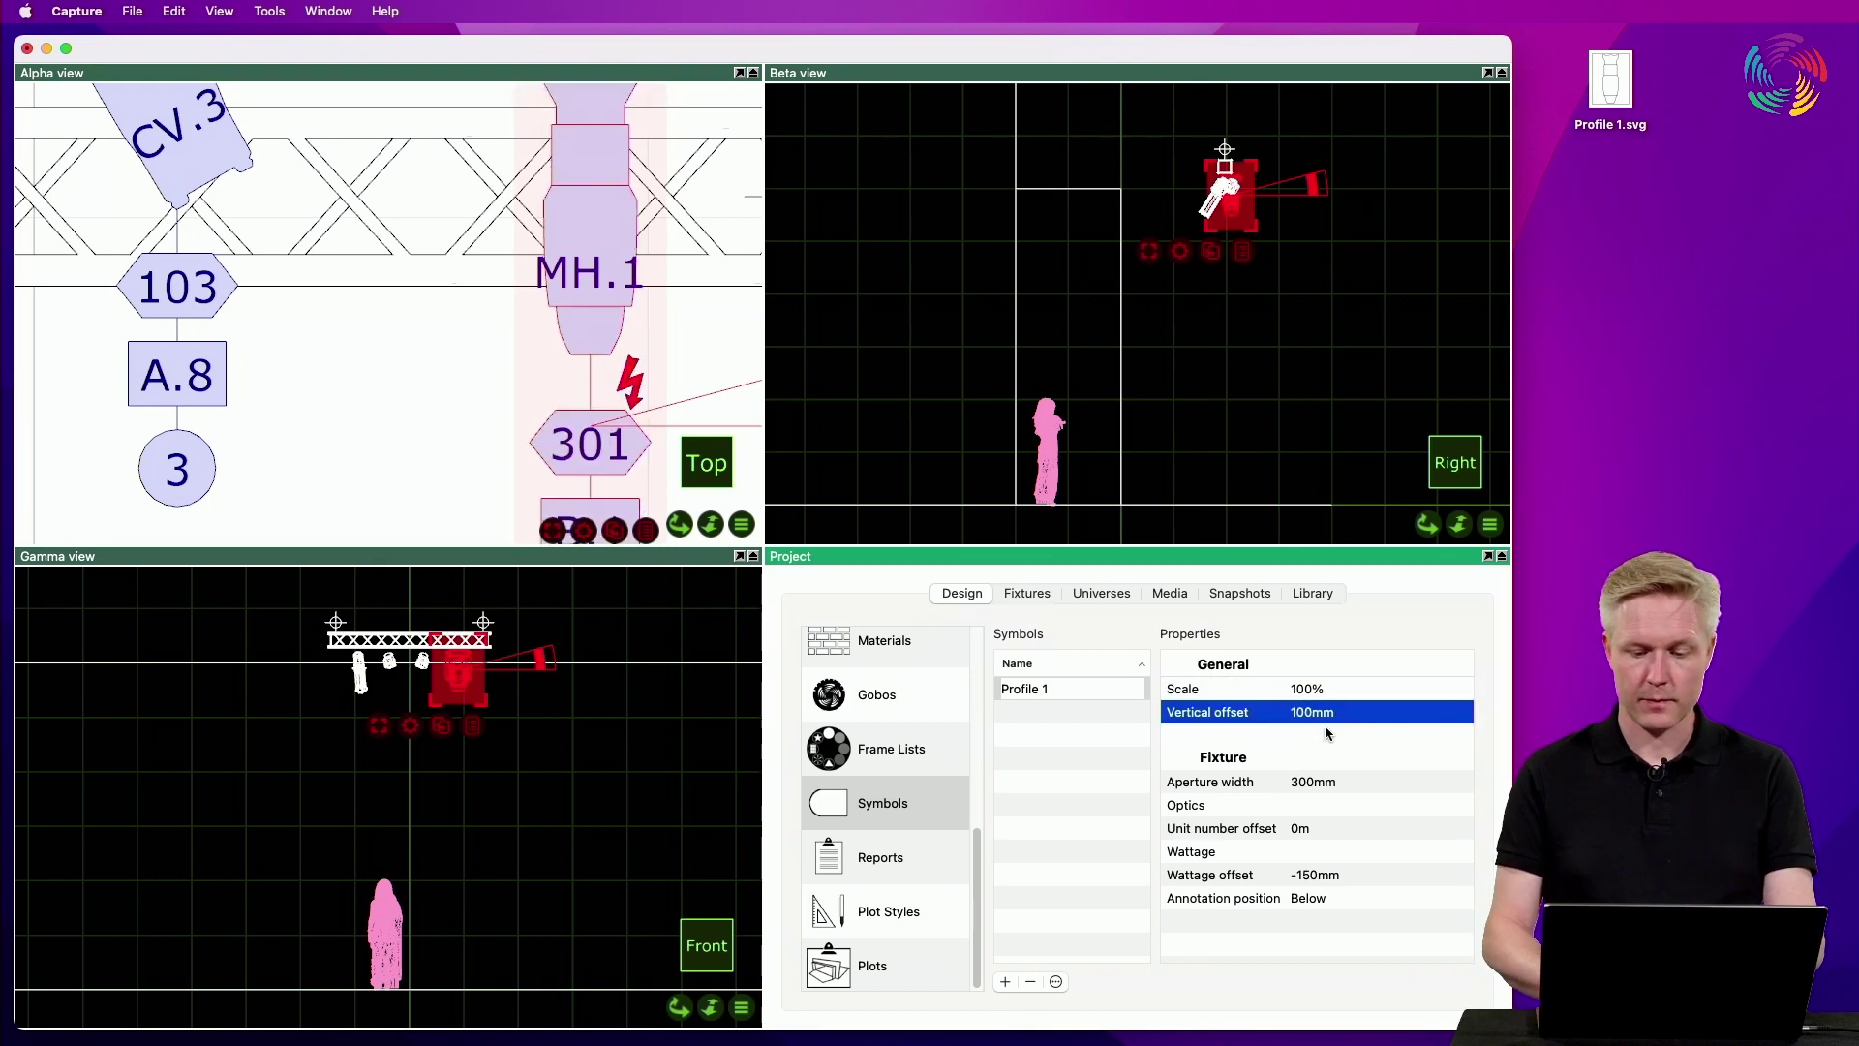
click(1325, 722)
text(50m)
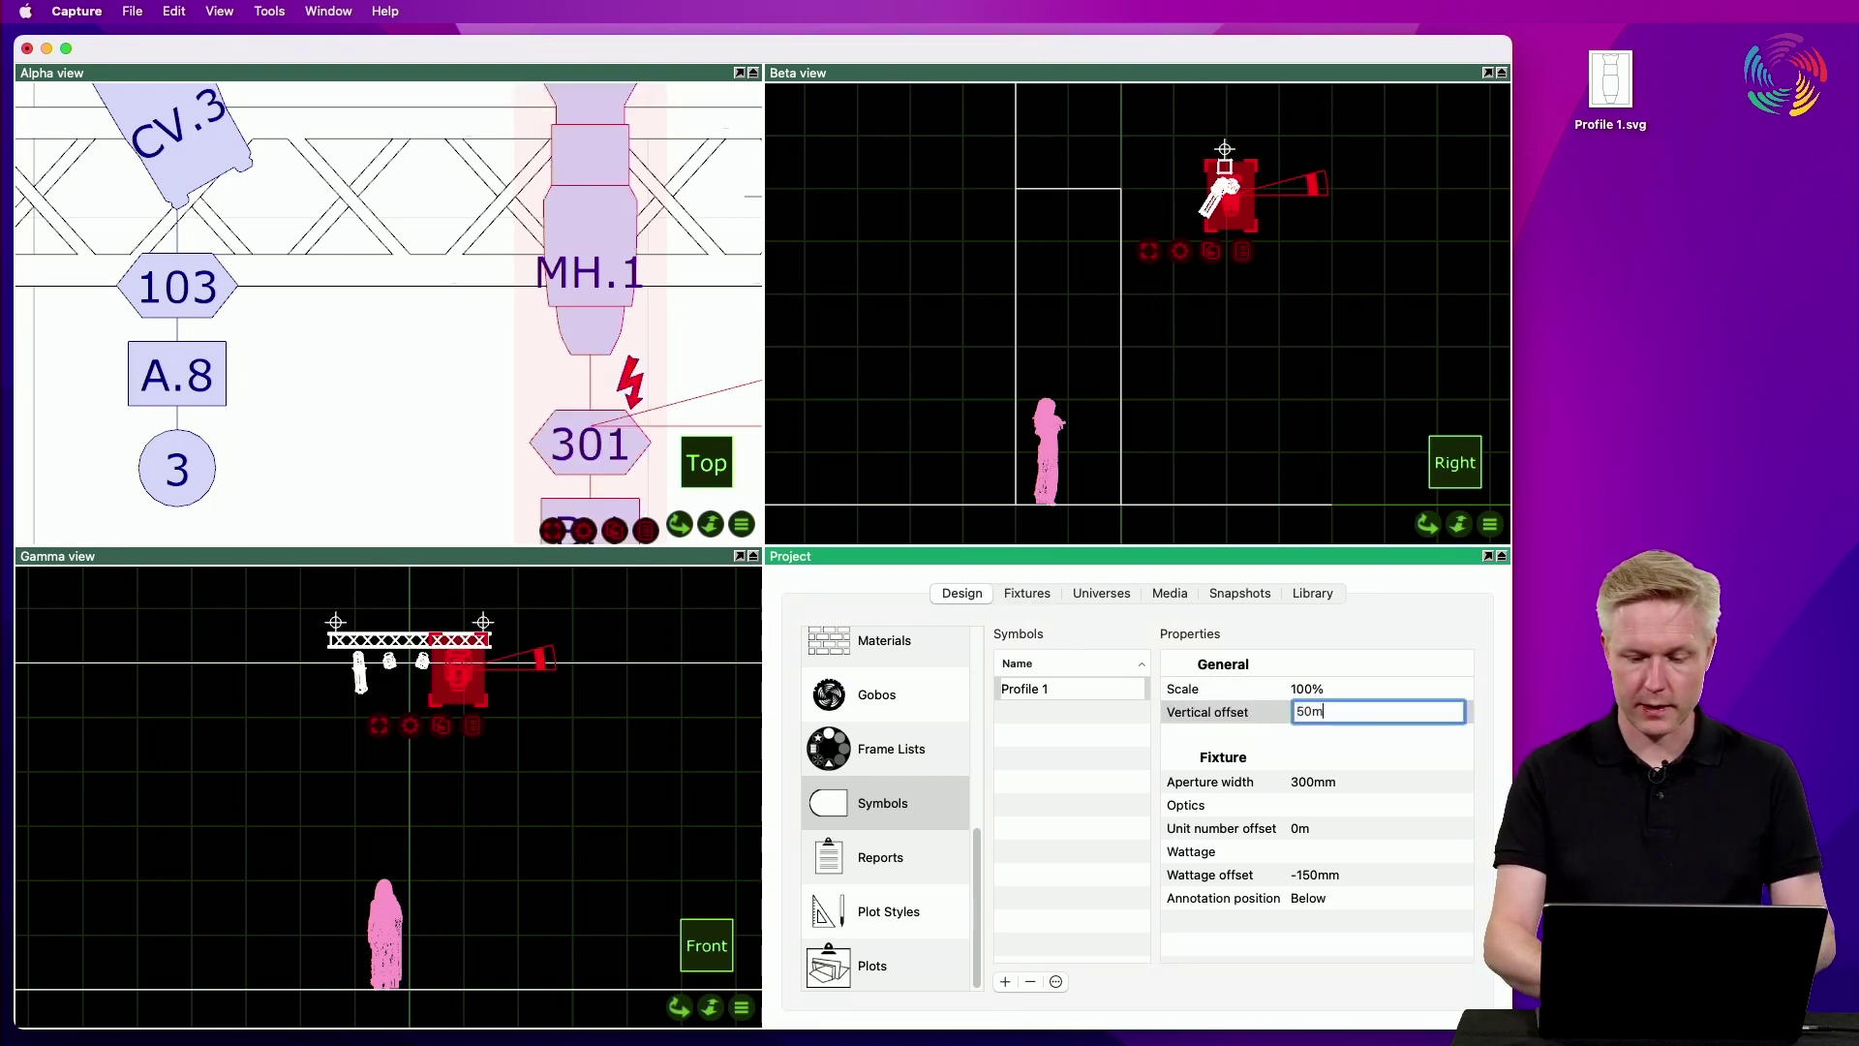
key(Return)
key(Return)
text(5cm)
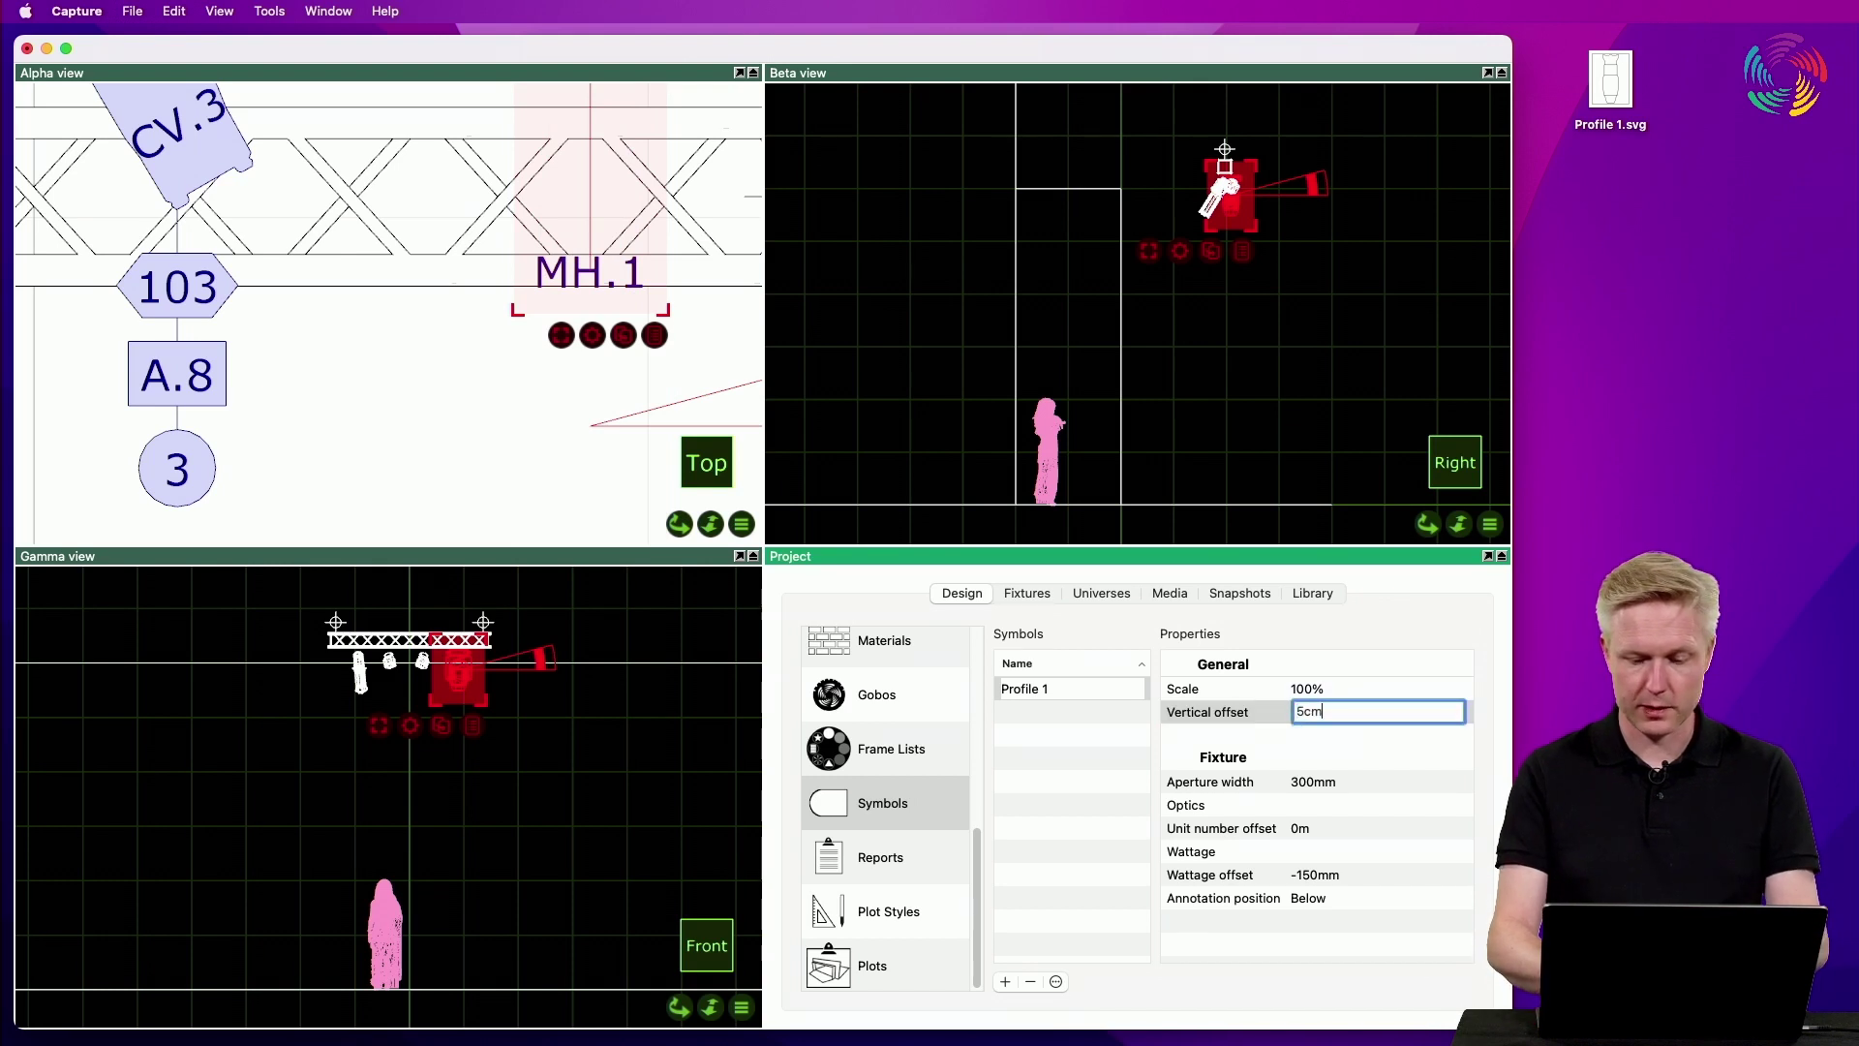
key(Return)
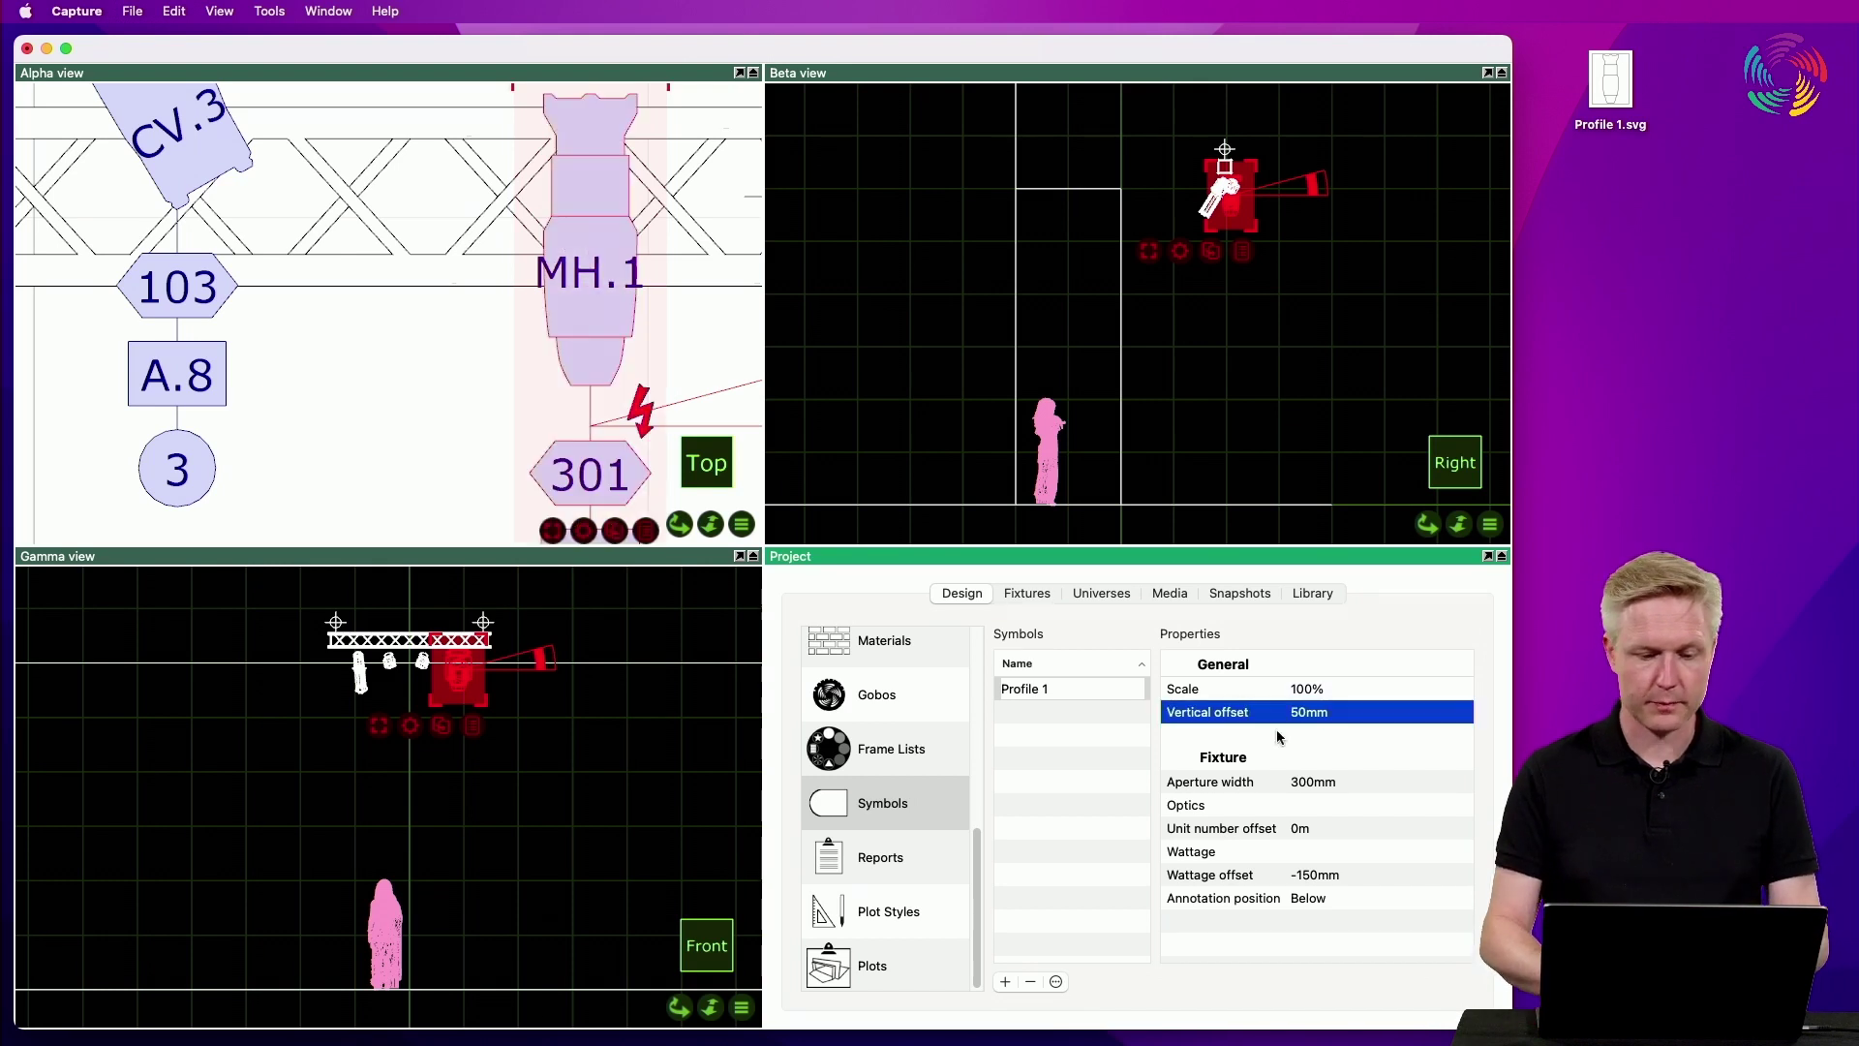
click(705, 337)
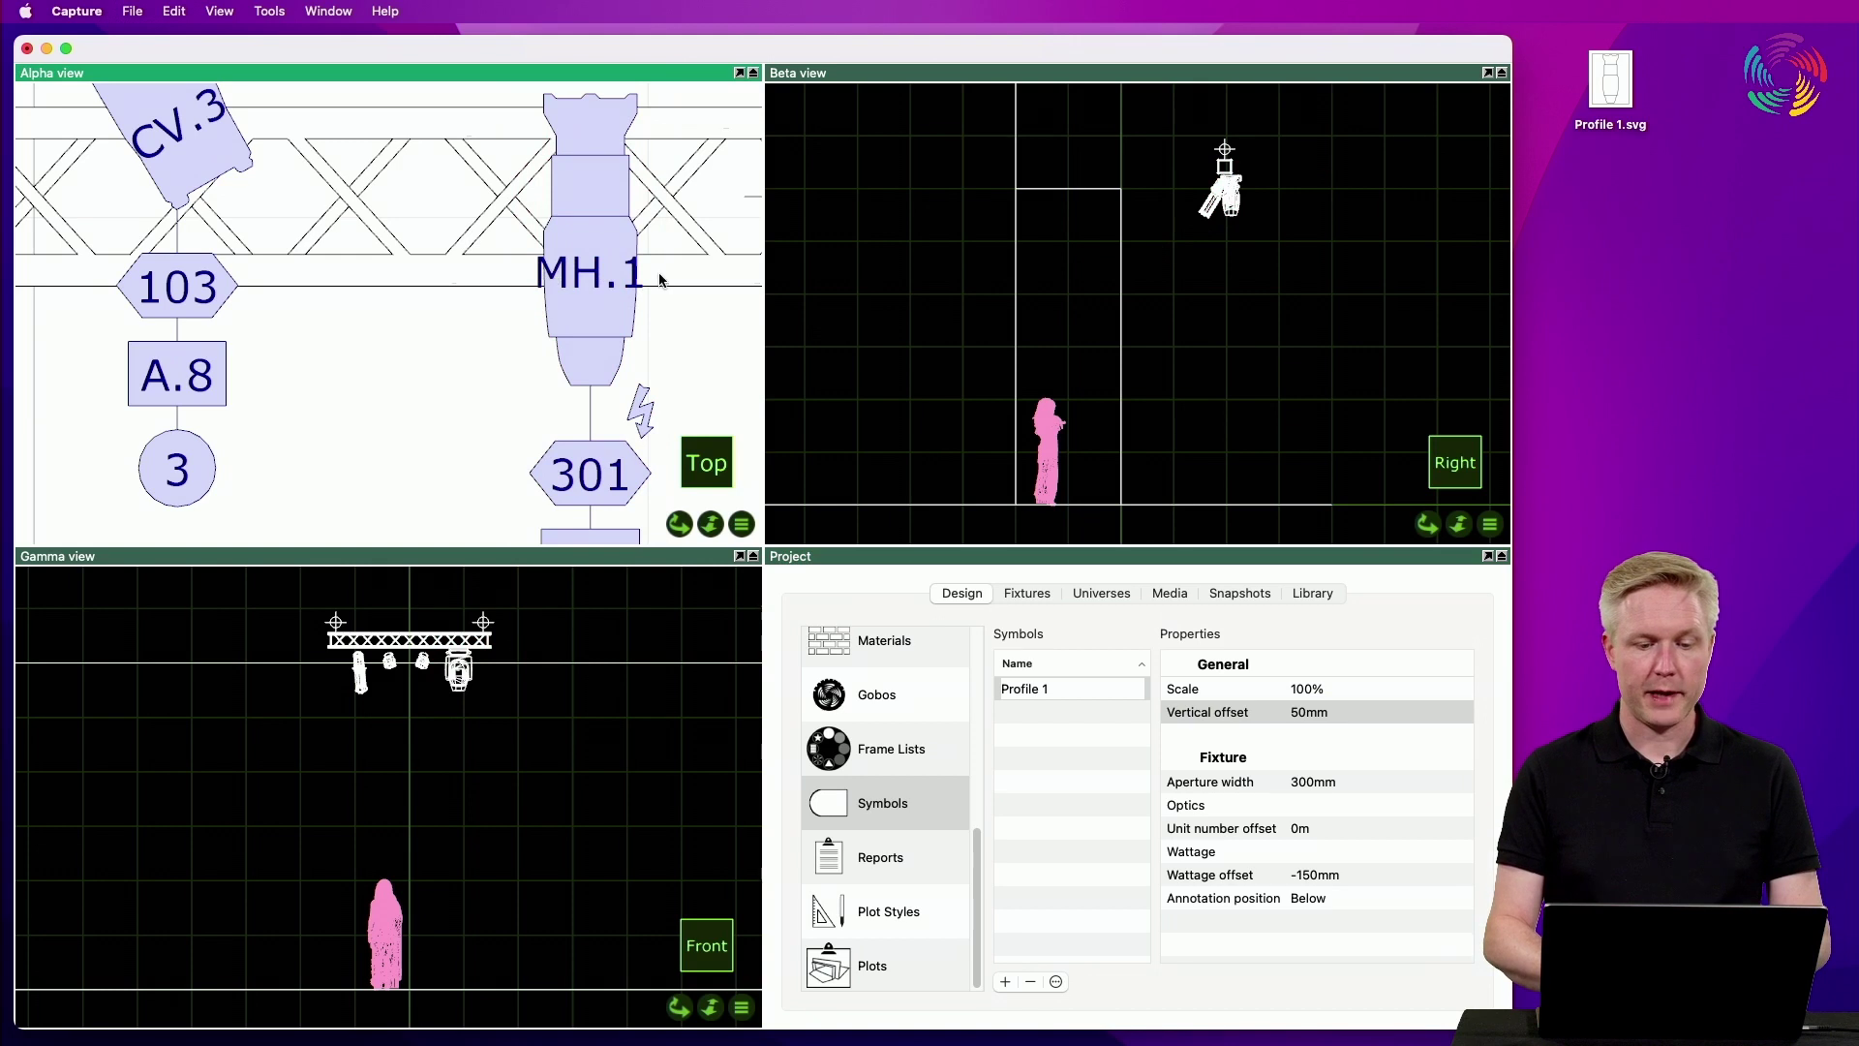
click(592, 283)
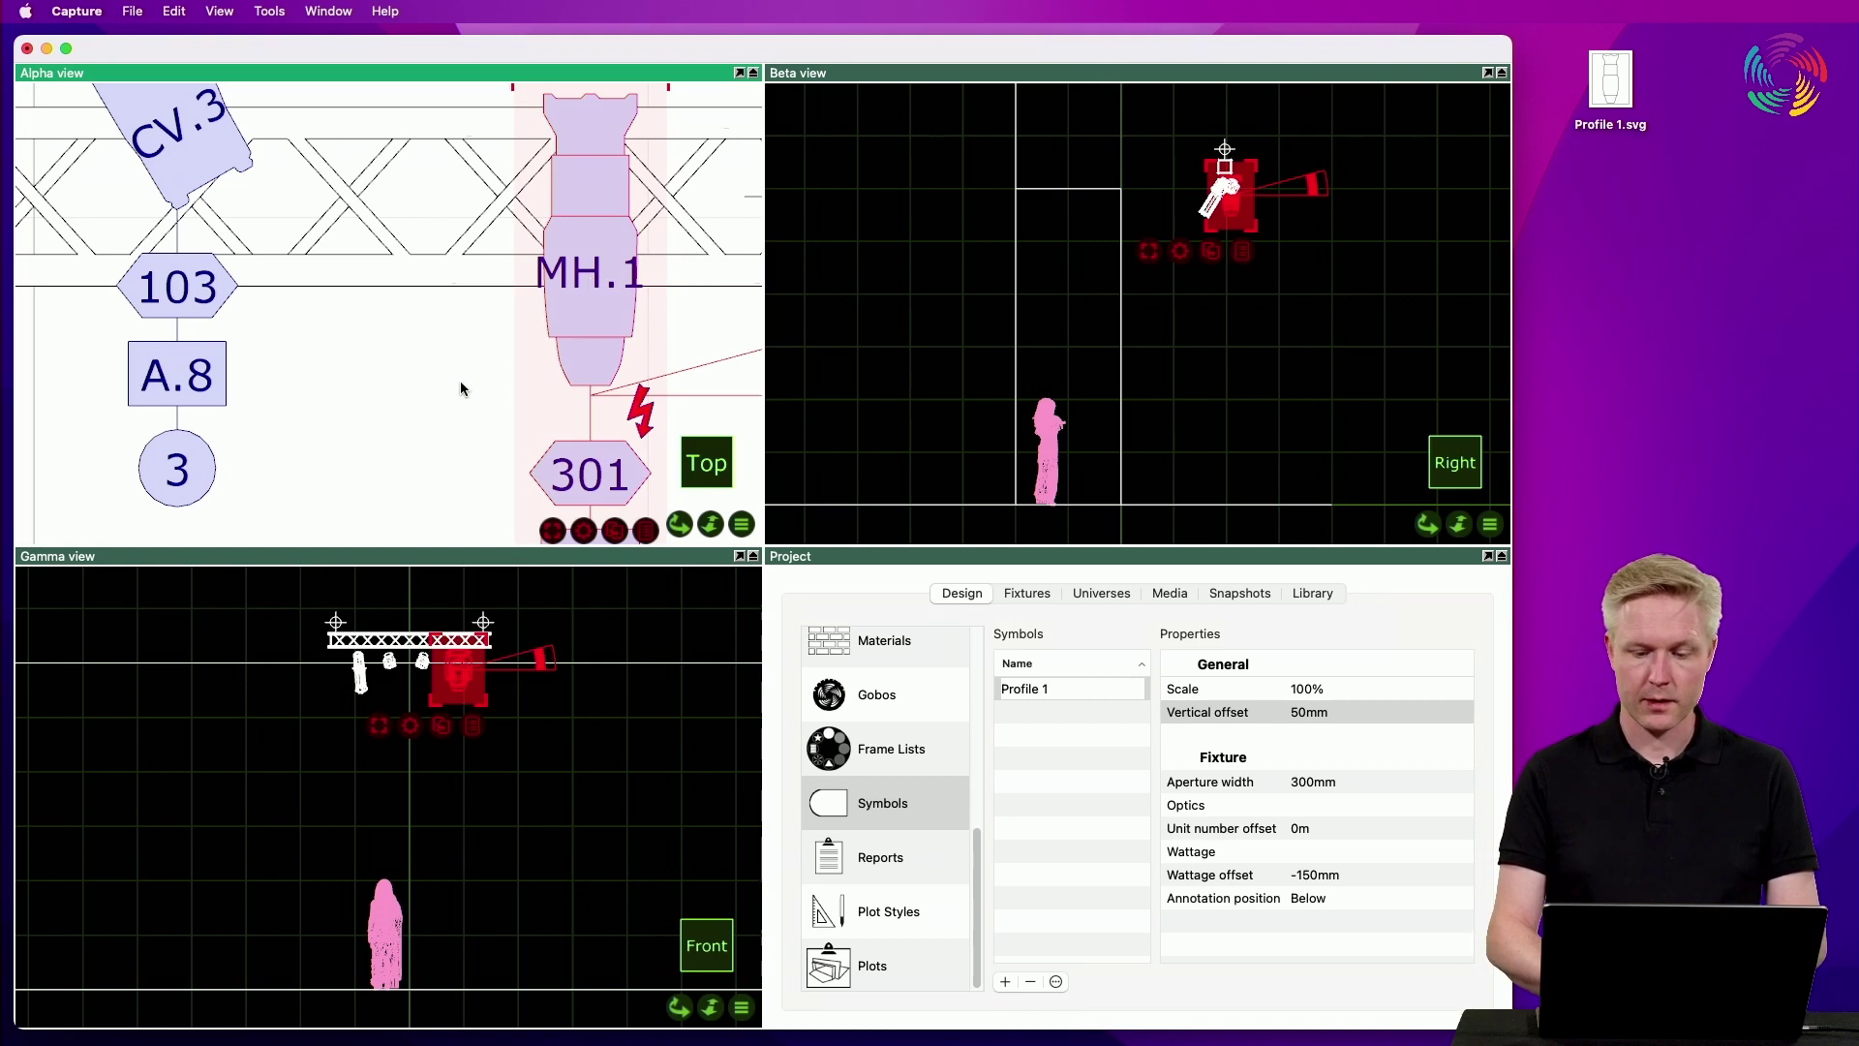
click(1343, 807)
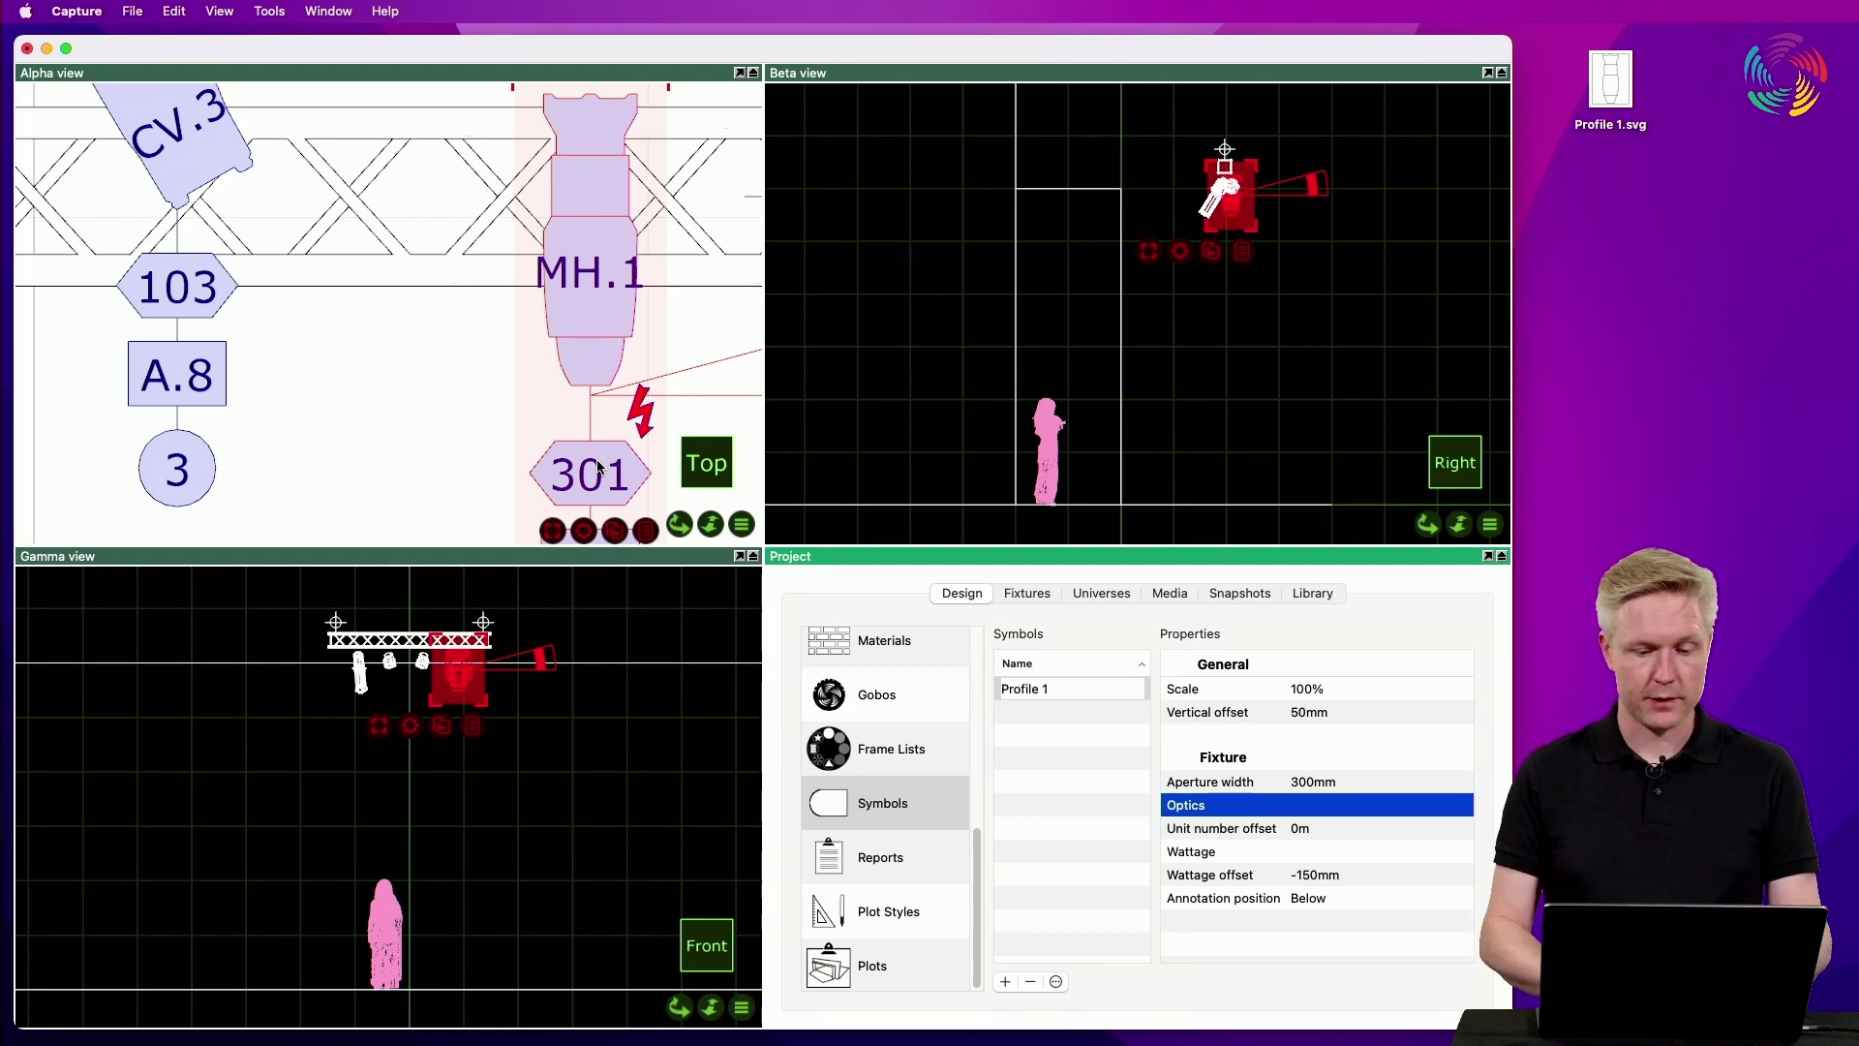
scroll(499, 357, down, 5)
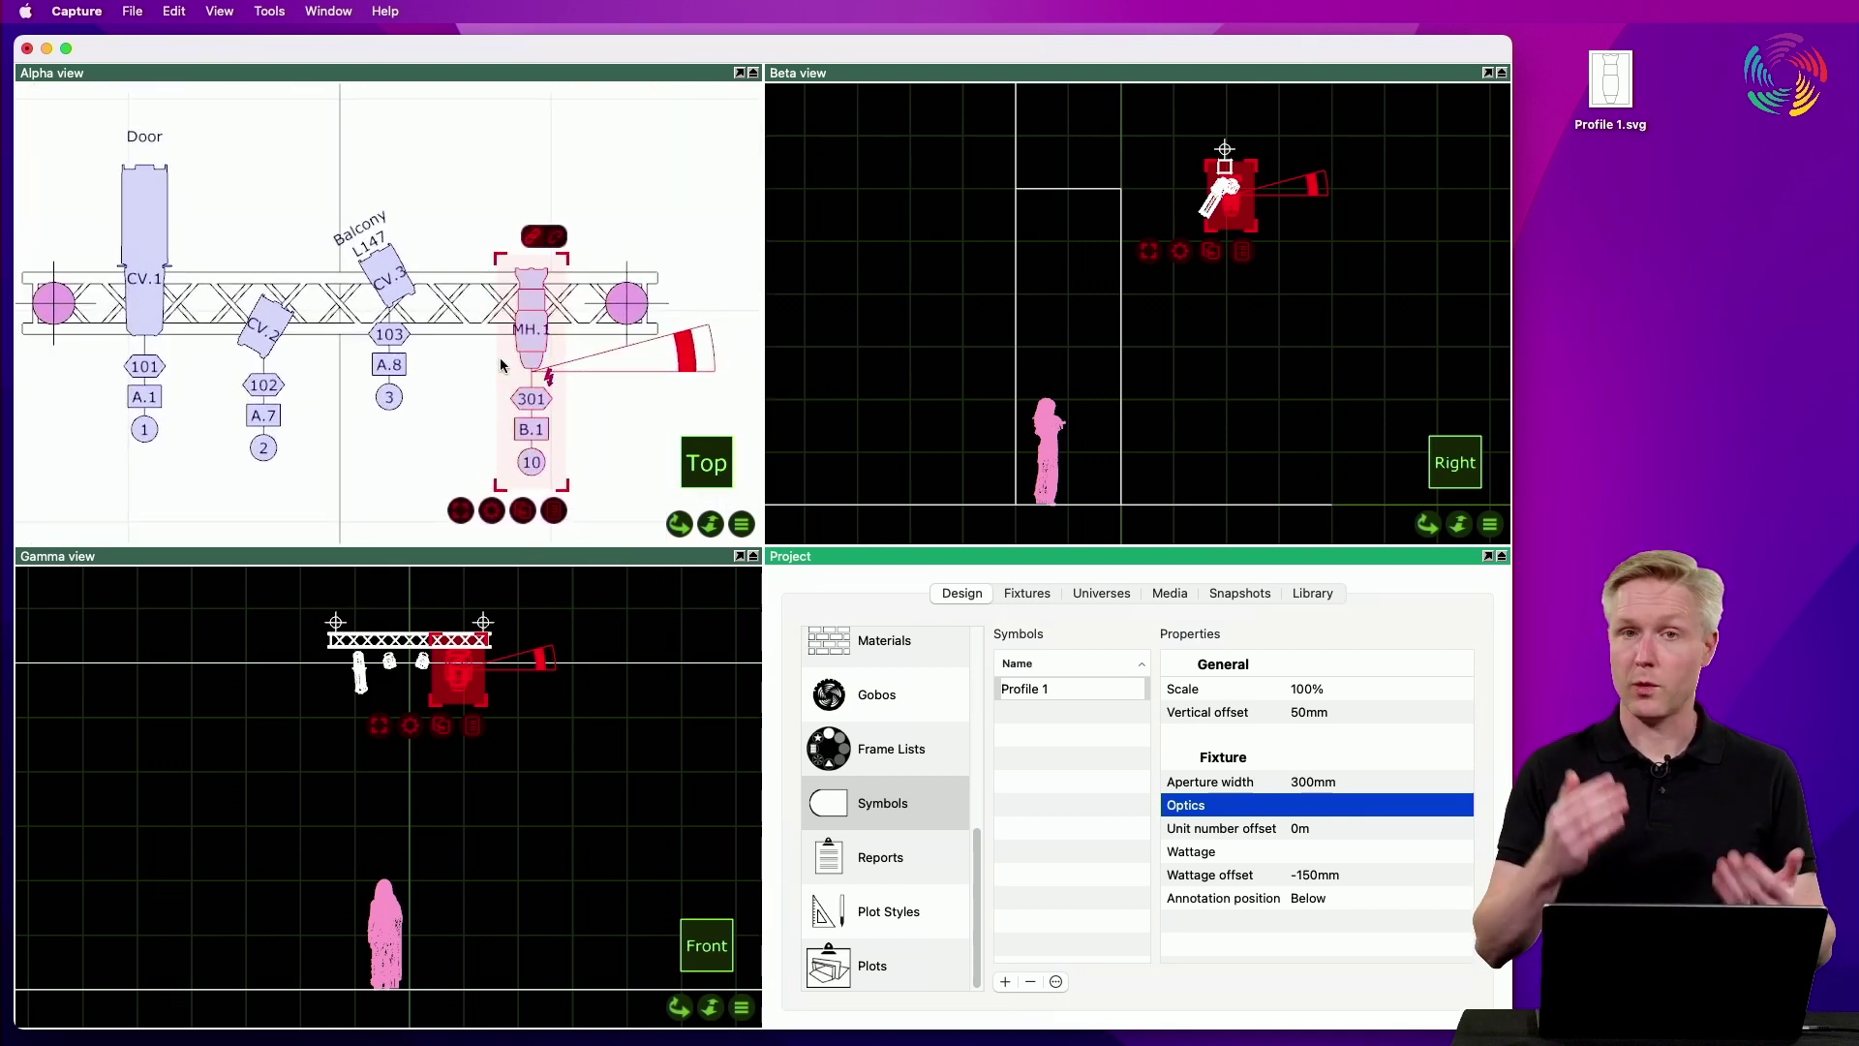
Select CV.1, CV.2 and CV.3 together and drop the Profile 1 symbol onto them
click(140, 193)
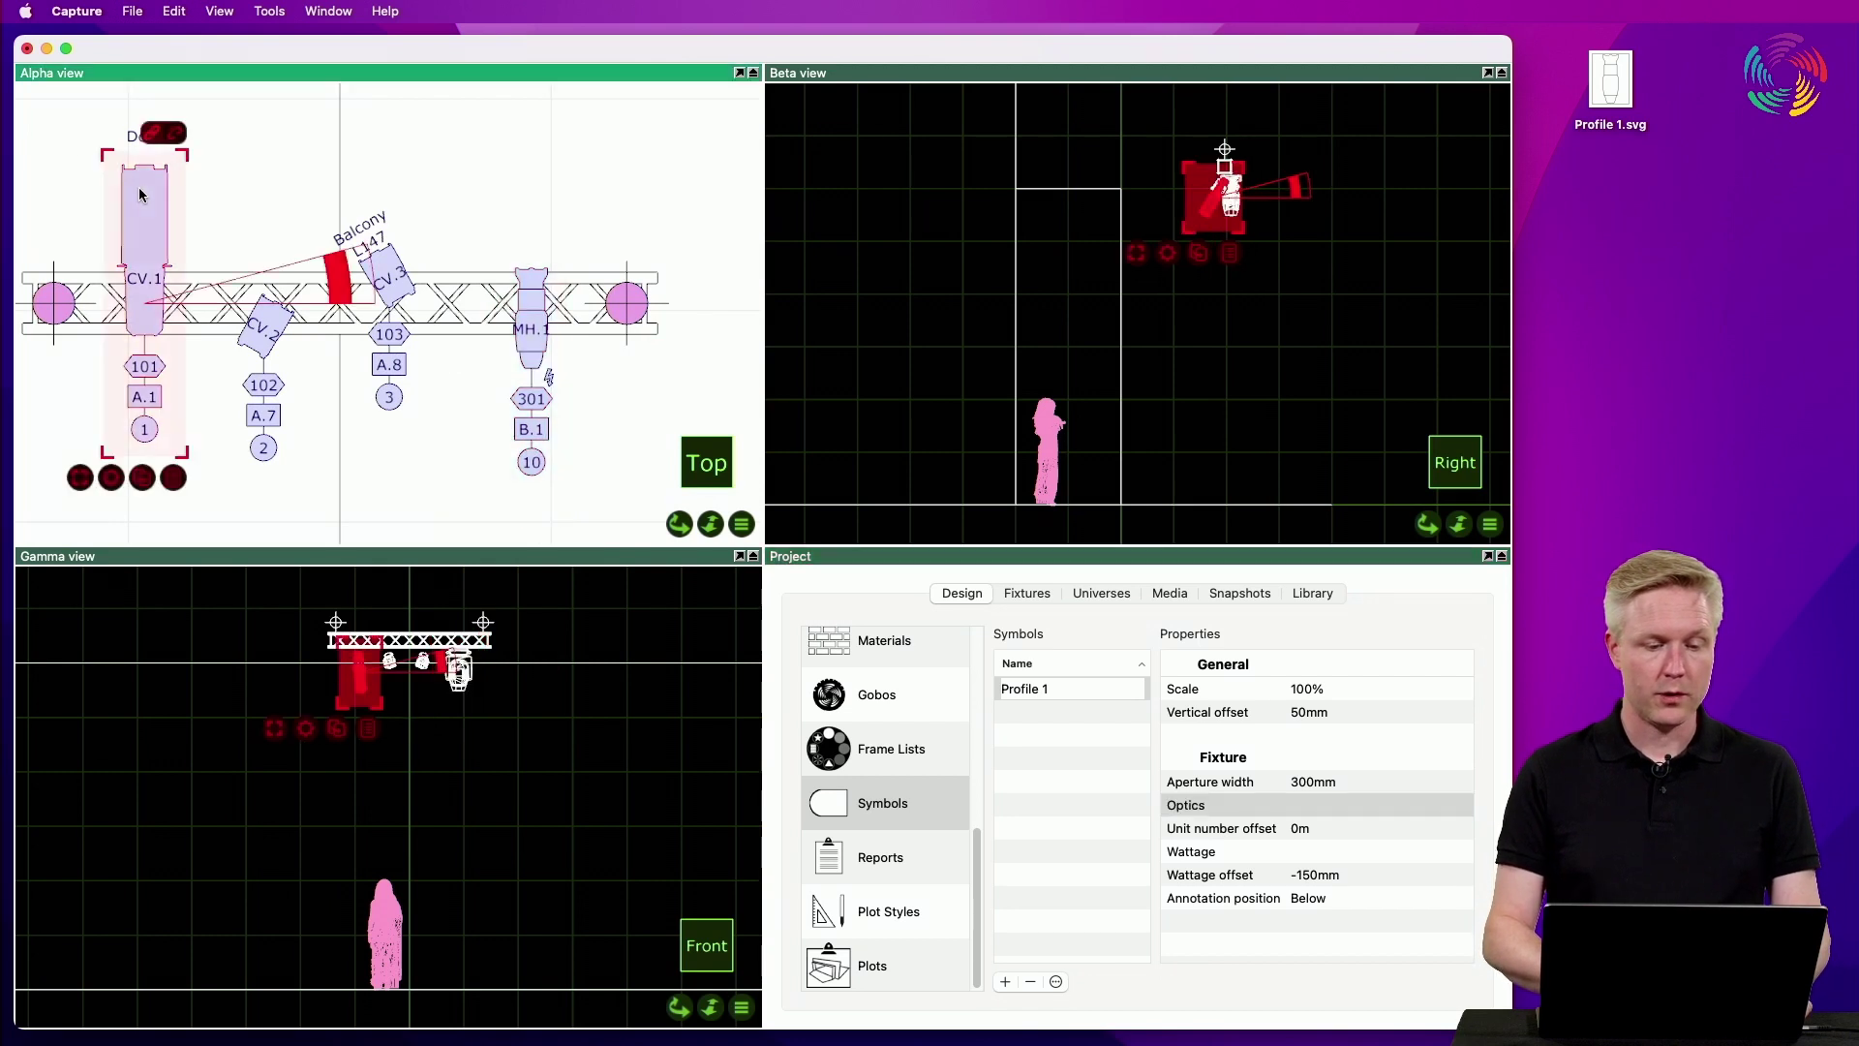
shift+click(274, 347)
shift+click(377, 315)
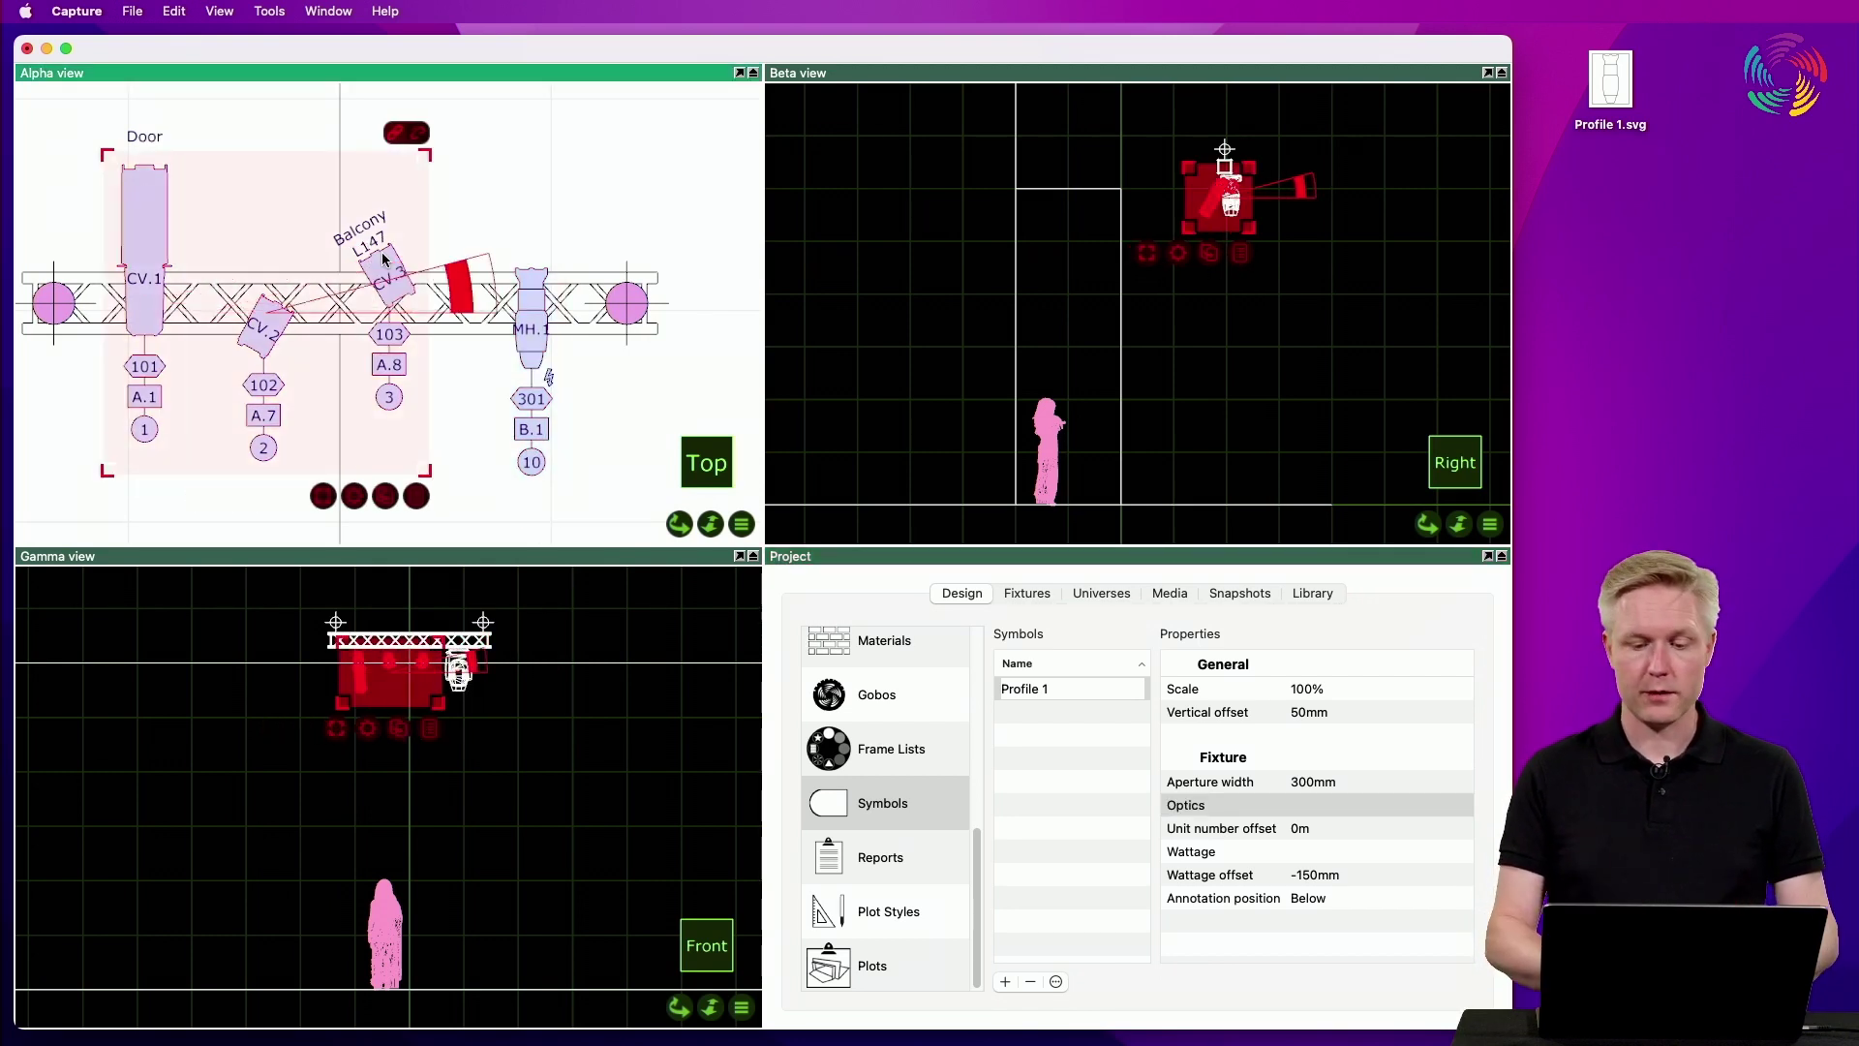
drag(1042, 693, 401, 256)
click(527, 201)
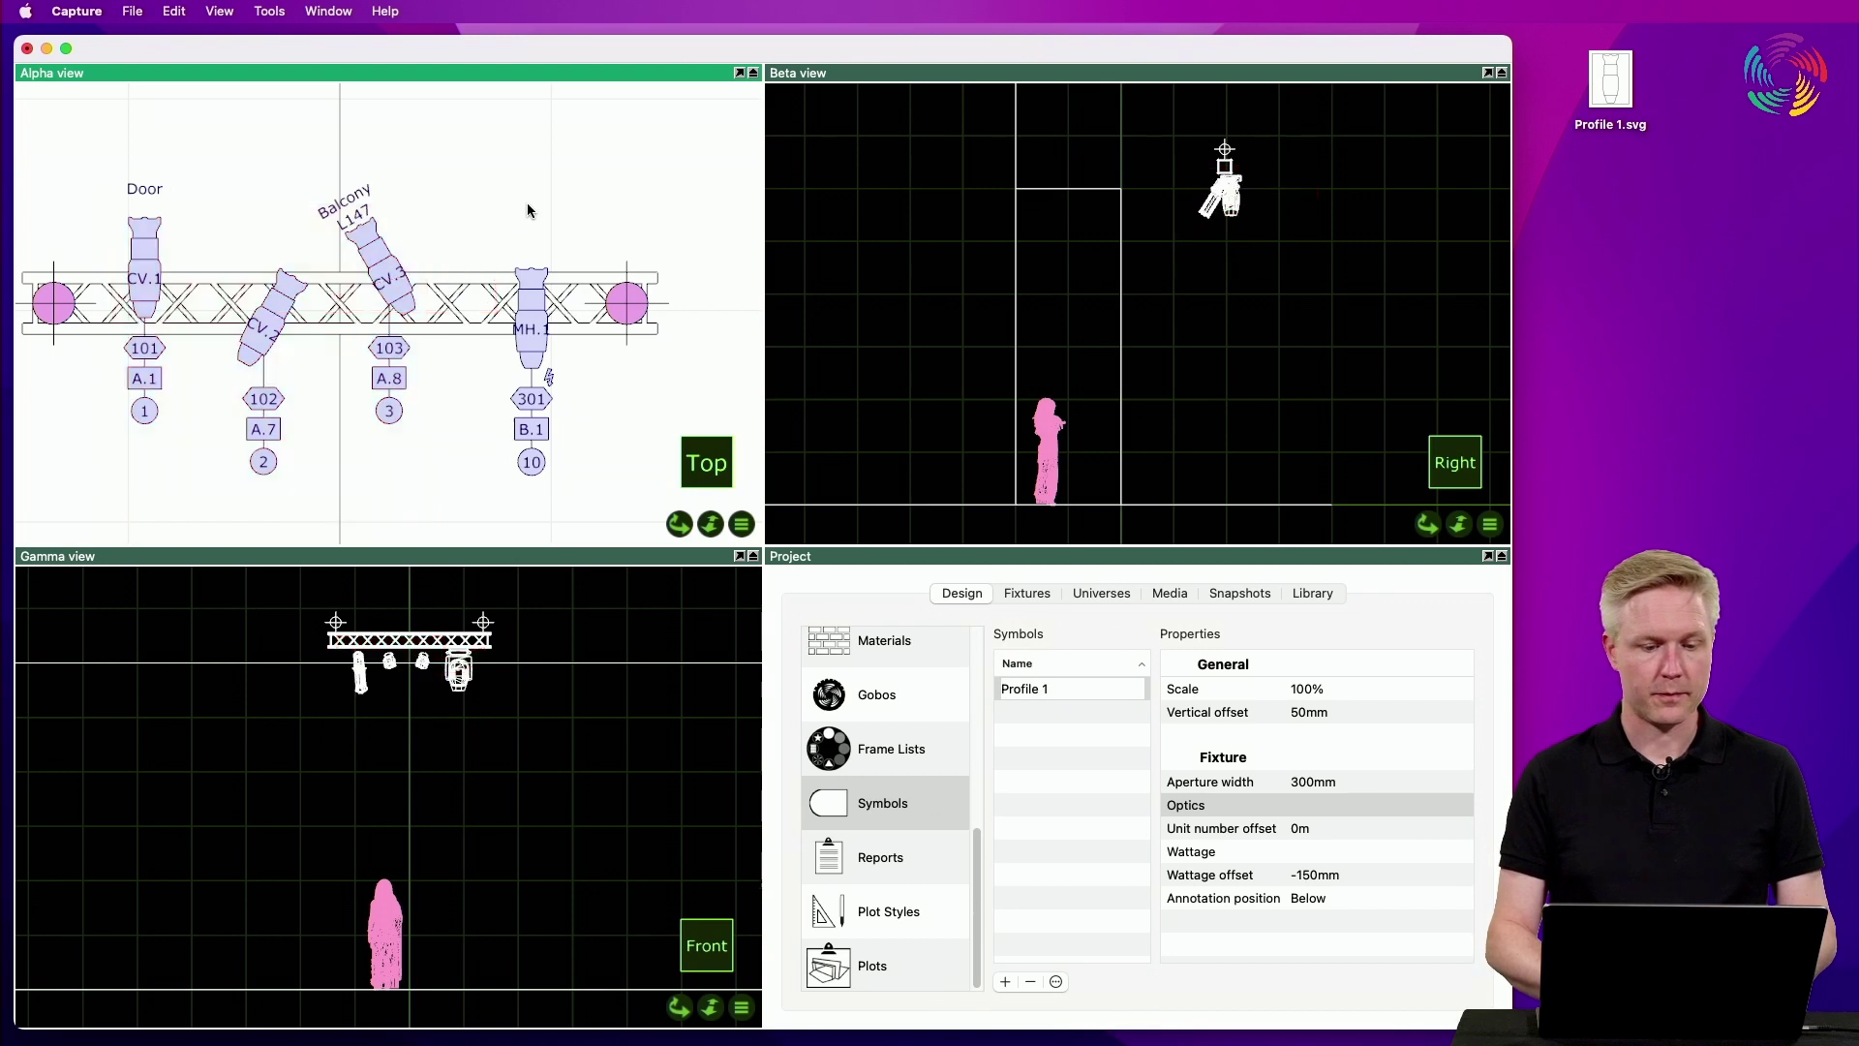